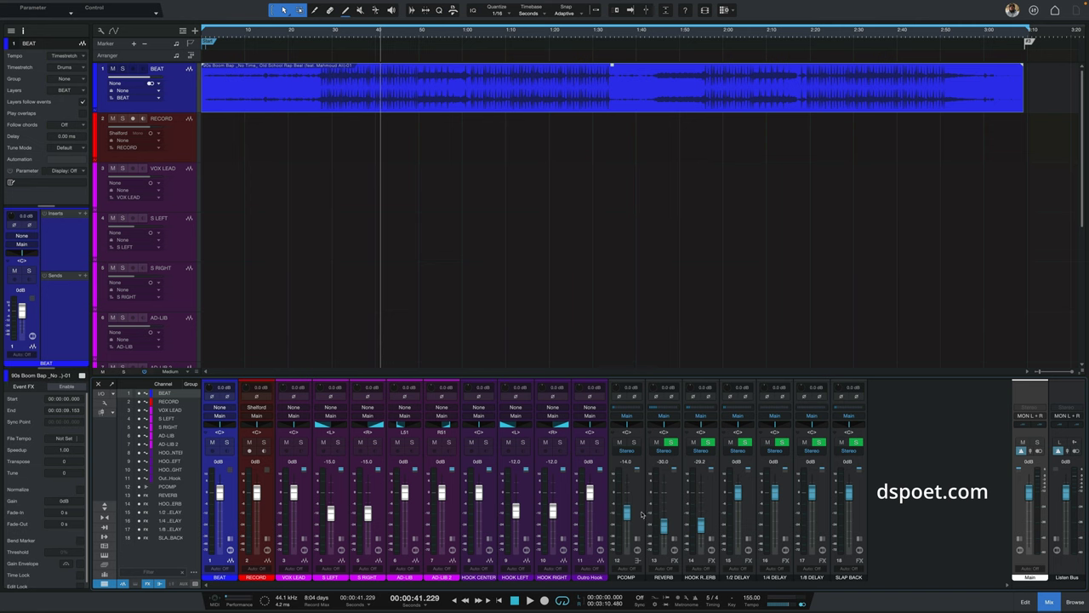
Step: Show the Main channel's insert plug-ins in the mixer and hide them again
left_click(1022, 540)
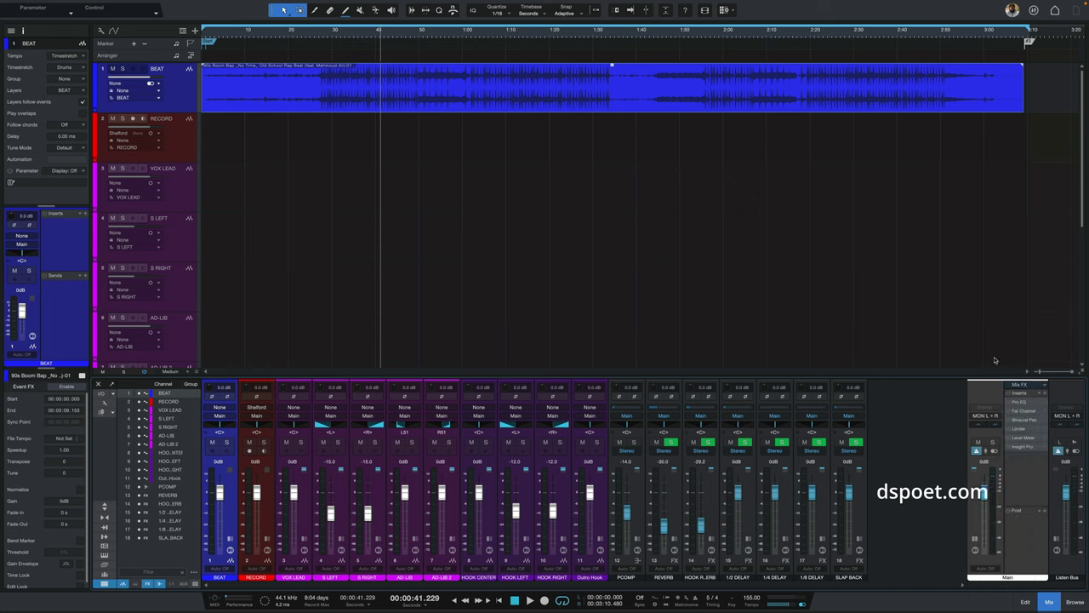
left_click(974, 538)
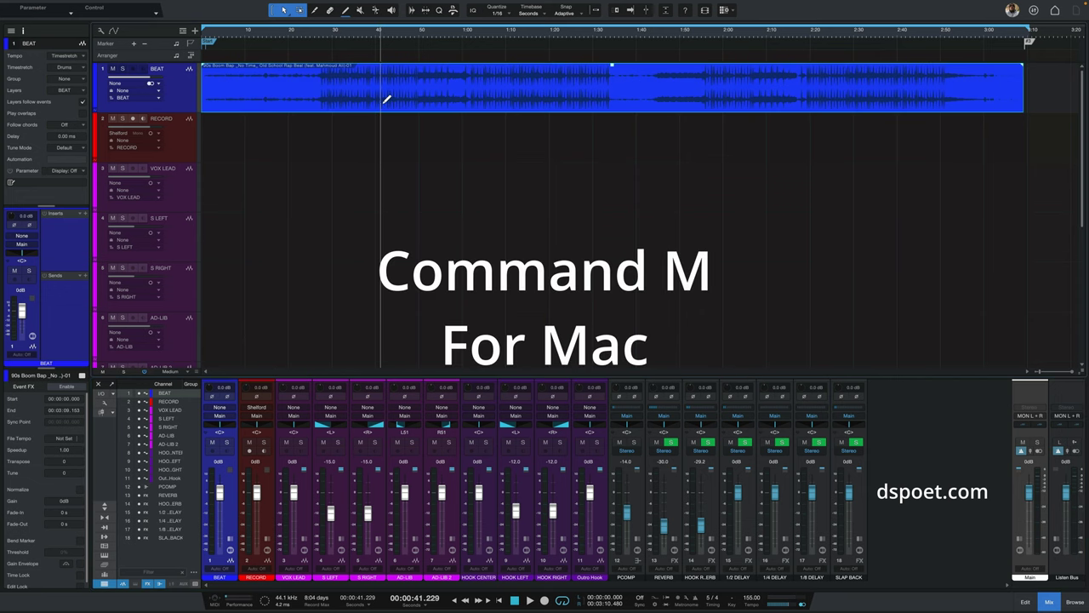
Step: Open the beat audio event in Melodyne, turn on autoscroll and close the editor
key("super+m")
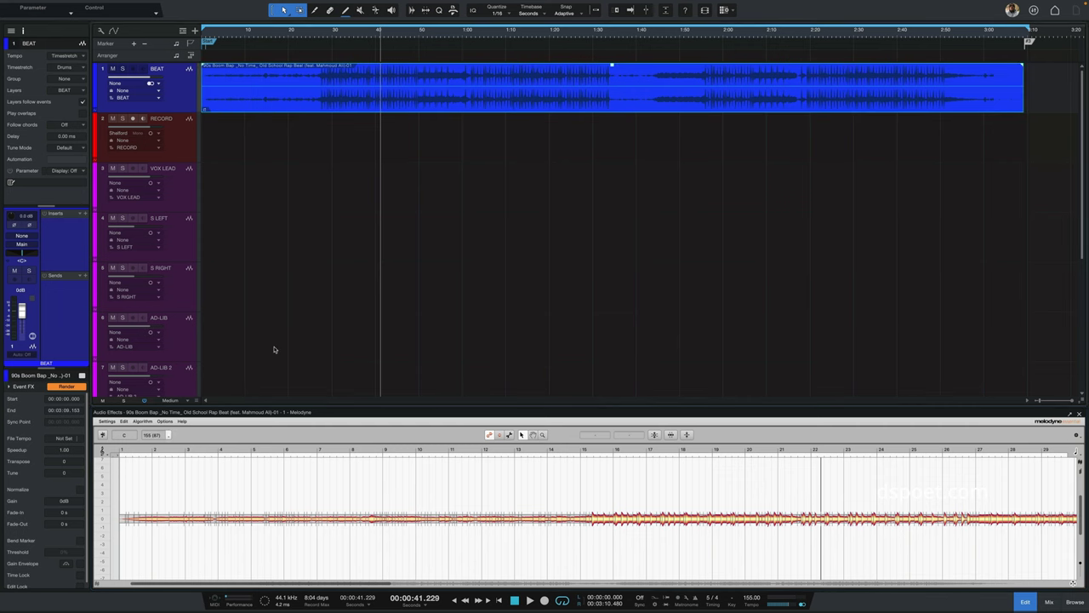
key("f")
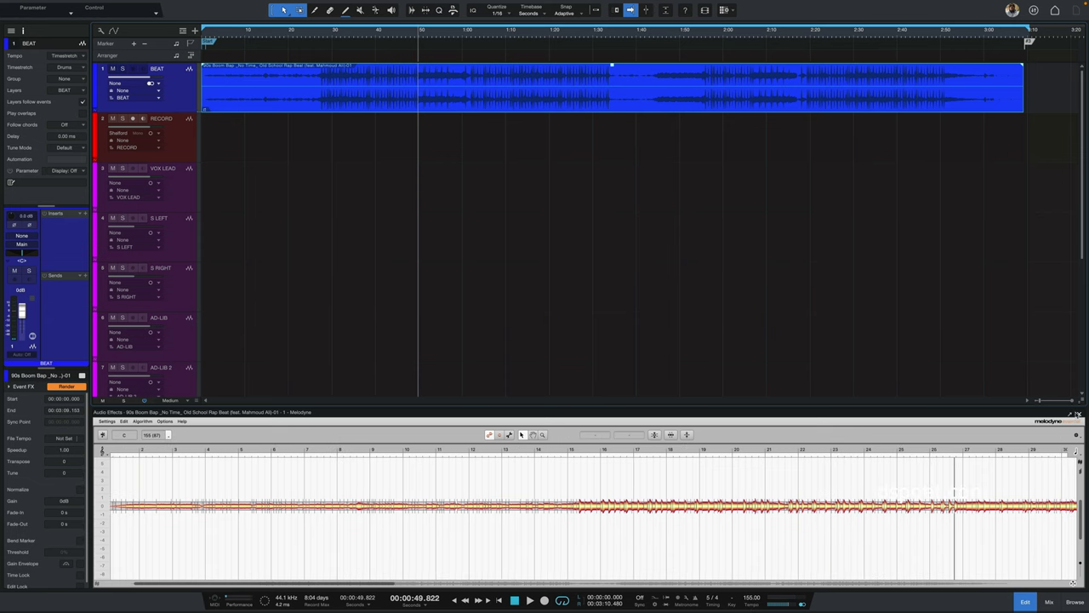
left_click(1078, 414)
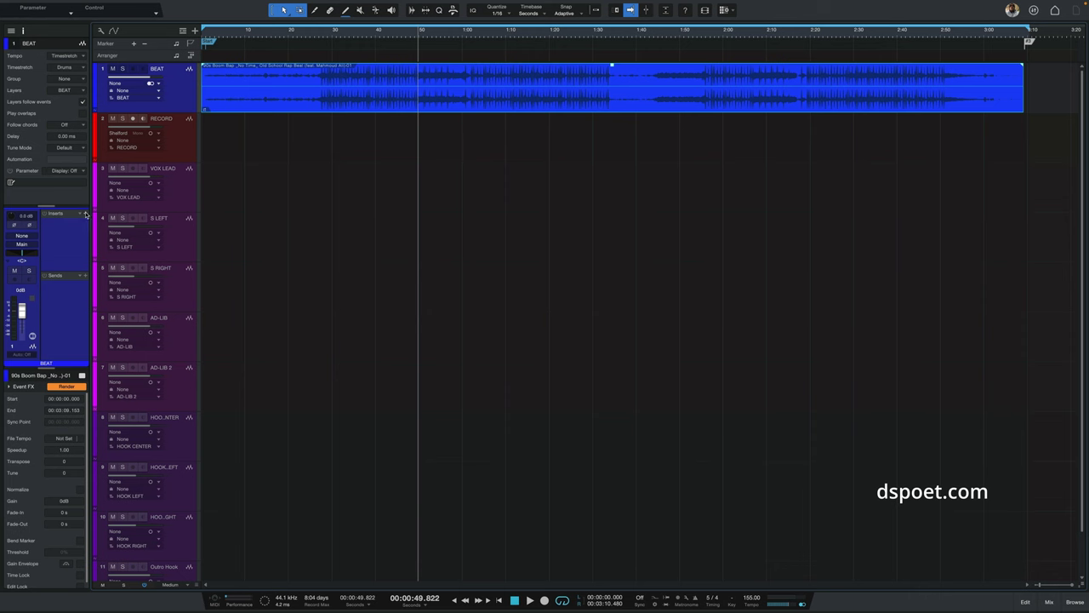
Step: Insert mvMeter2 on the BEAT track and play the beat from about 0:31 to check its level
left_click(85, 214)
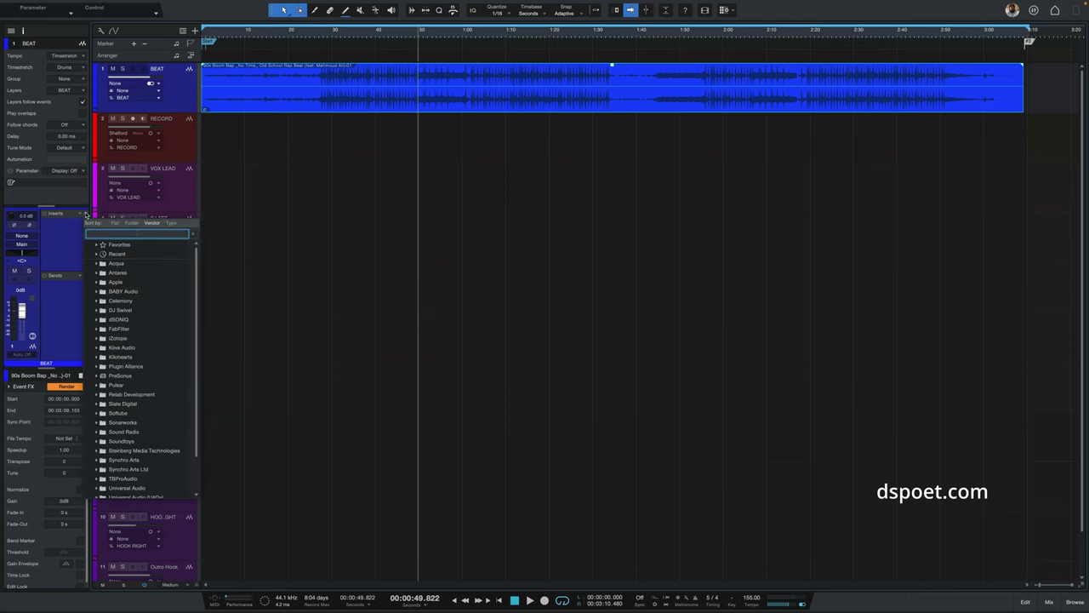
type("mv")
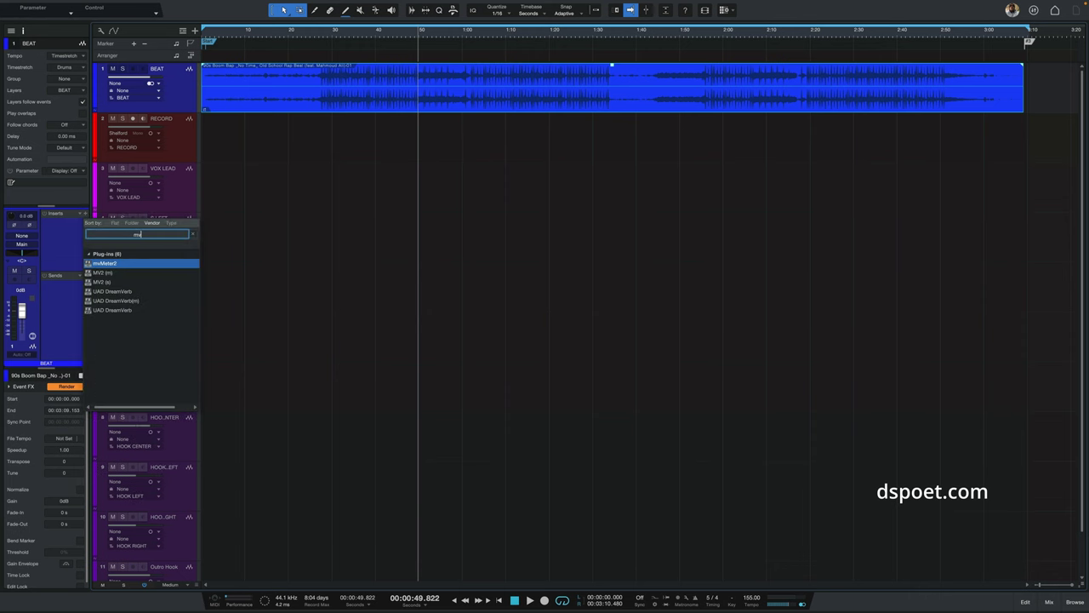
left_click(111, 265)
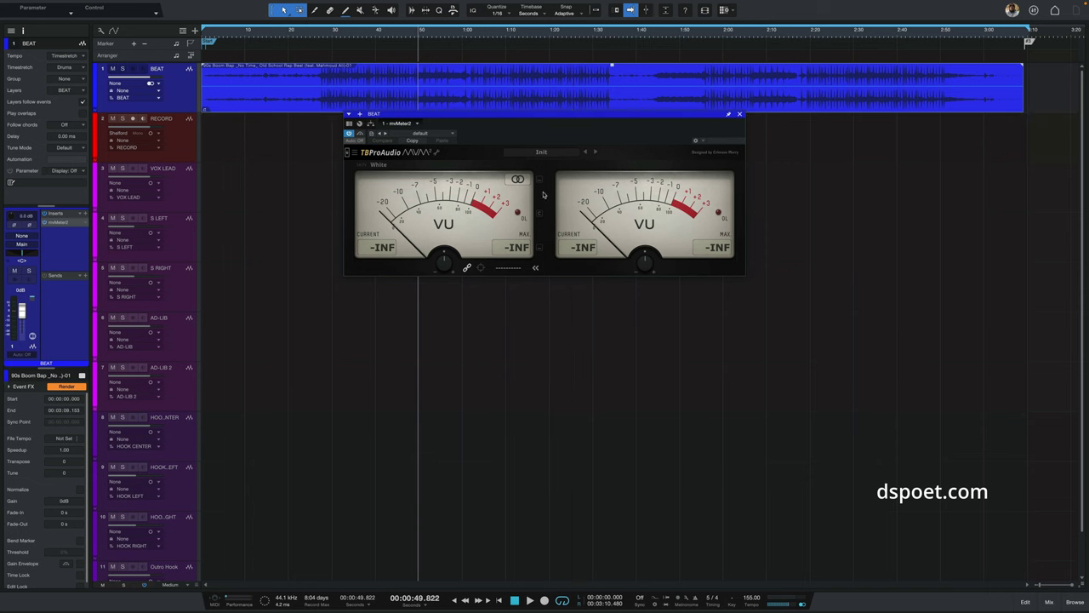
left_click(332, 33)
key("space")
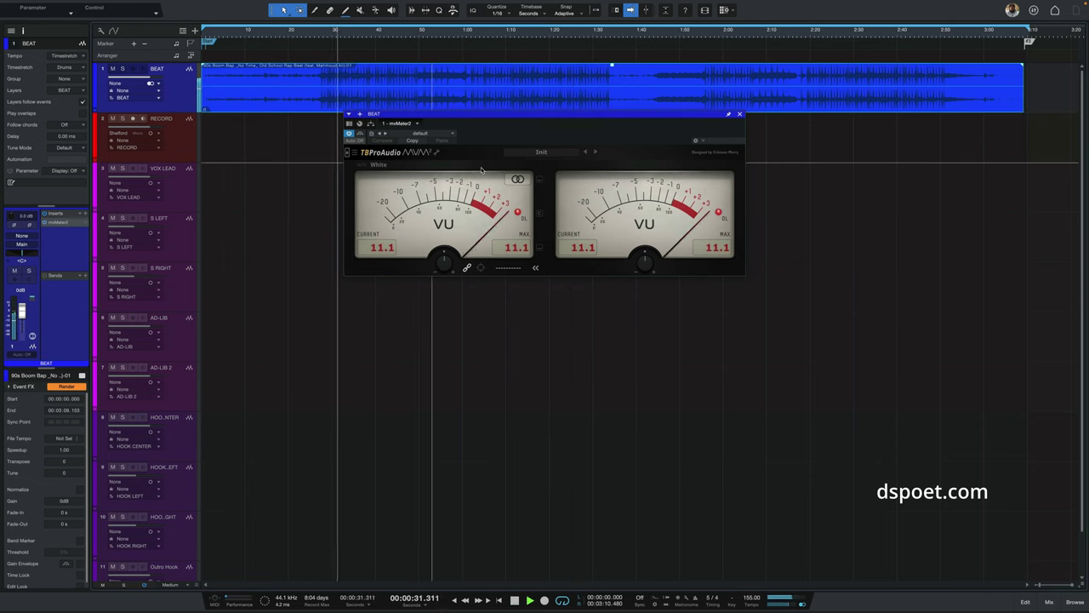
key("space")
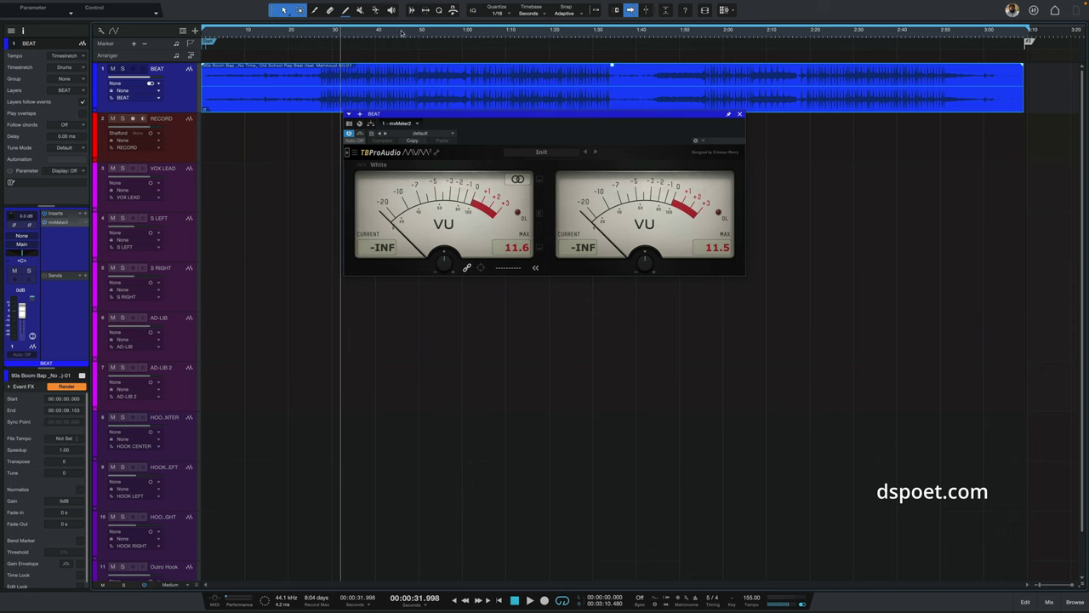
Step: Lower the beat event's gain to -11.4 dB while playing the section from about 0:42 against the VU meter
left_click(387, 32)
key("space")
left_click_drag(611, 66, 610, 79)
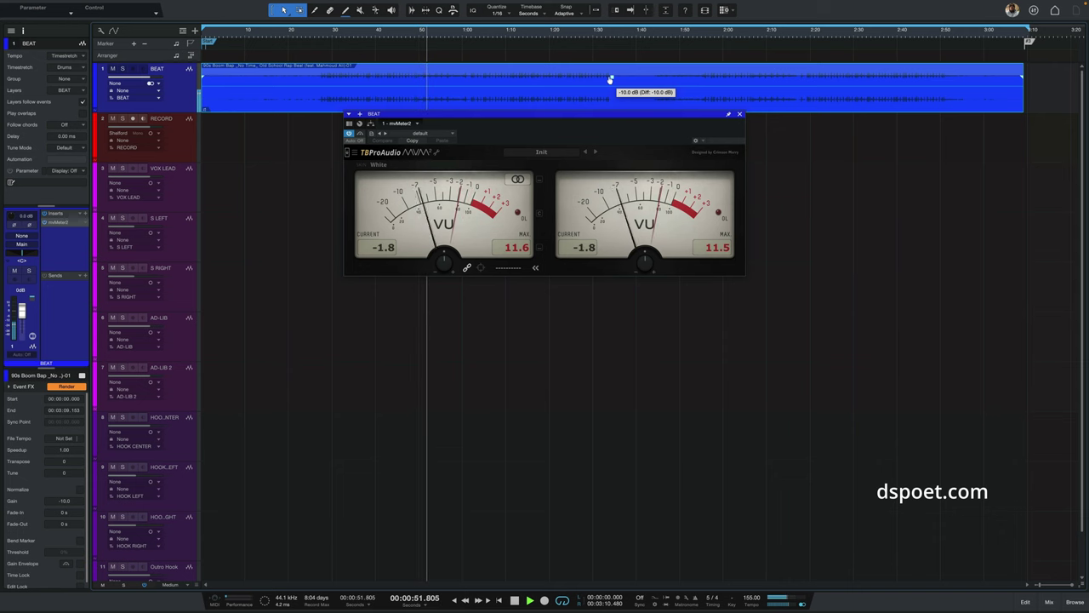
left_click_drag(610, 79, 611, 77)
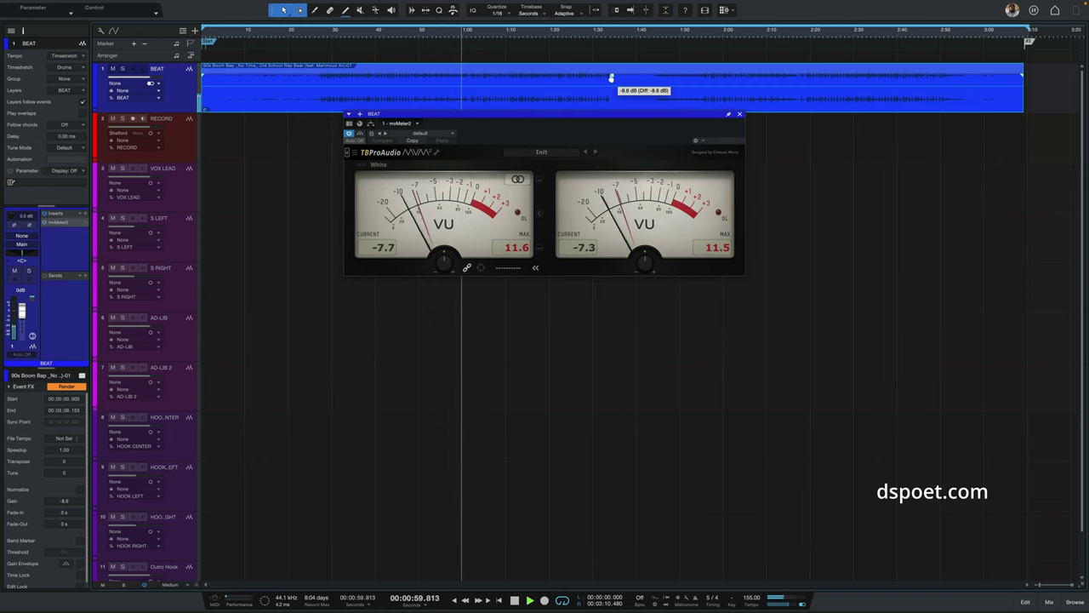
left_click_drag(611, 76, 610, 82)
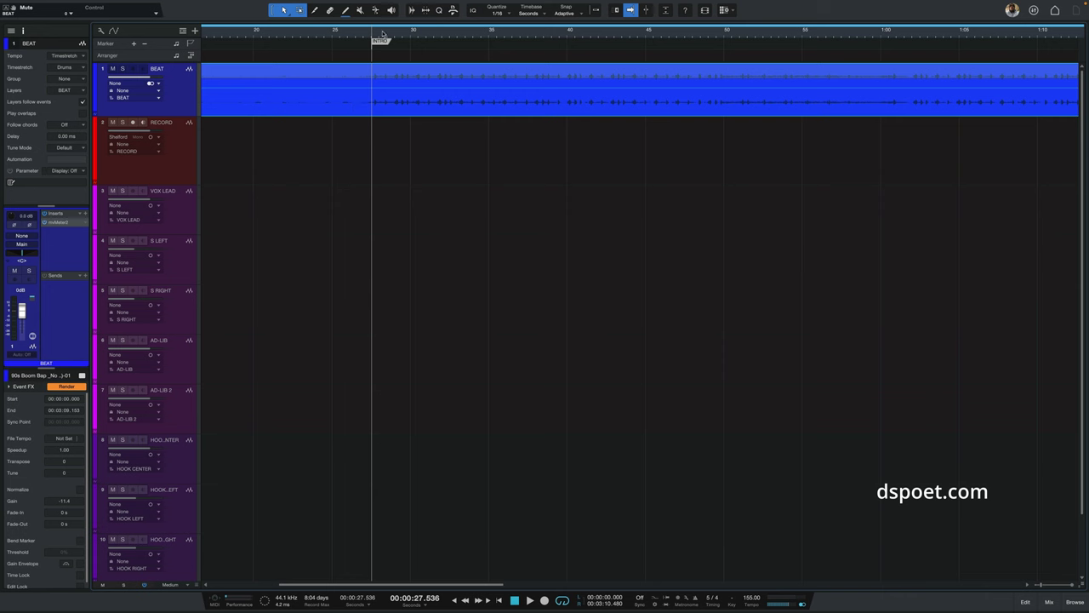
Step: Set the RECORD track's input to Shelford - MIC/LINE/HIZ 1
left_click(178, 147)
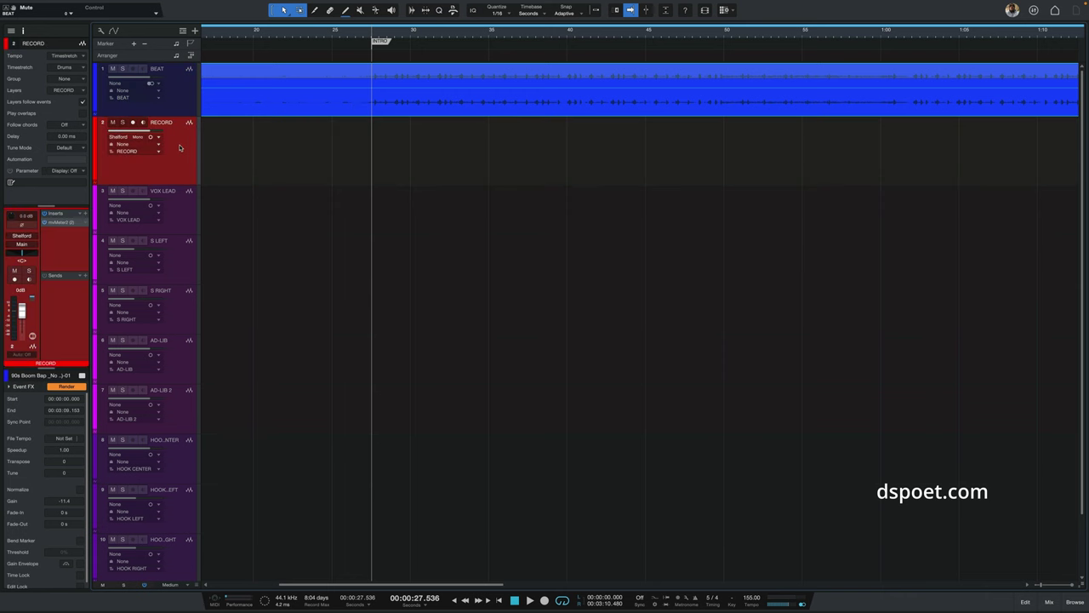
left_click(117, 138)
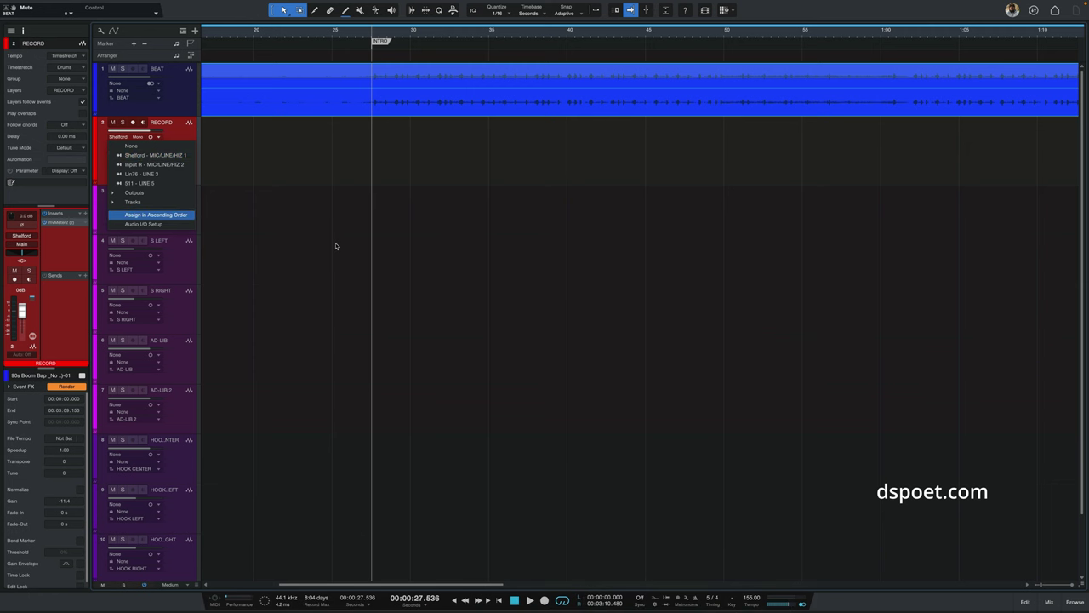
mouse_move(459, 610)
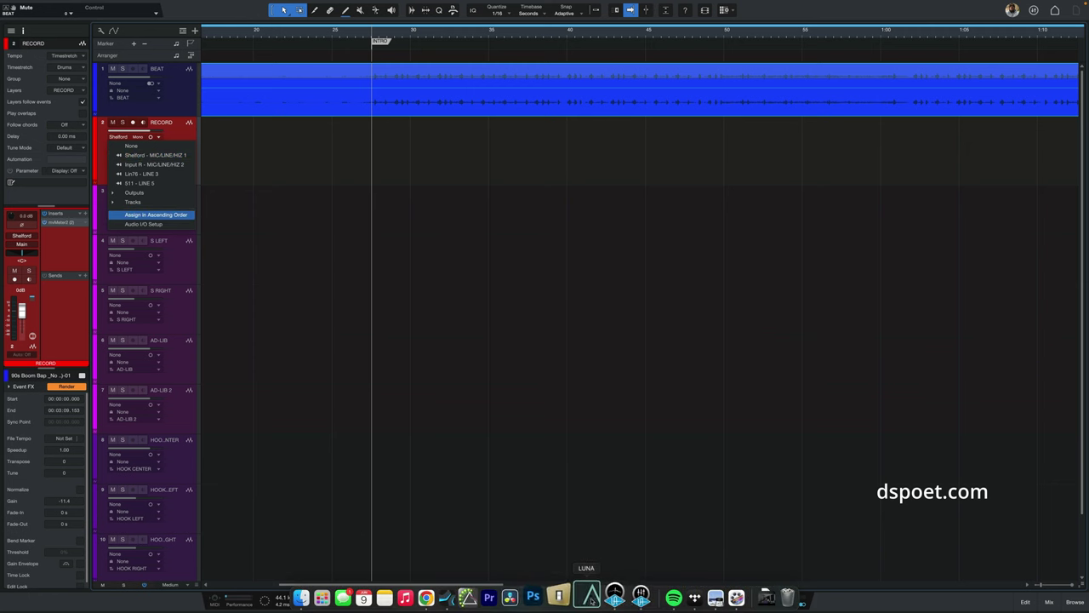
left_click(634, 594)
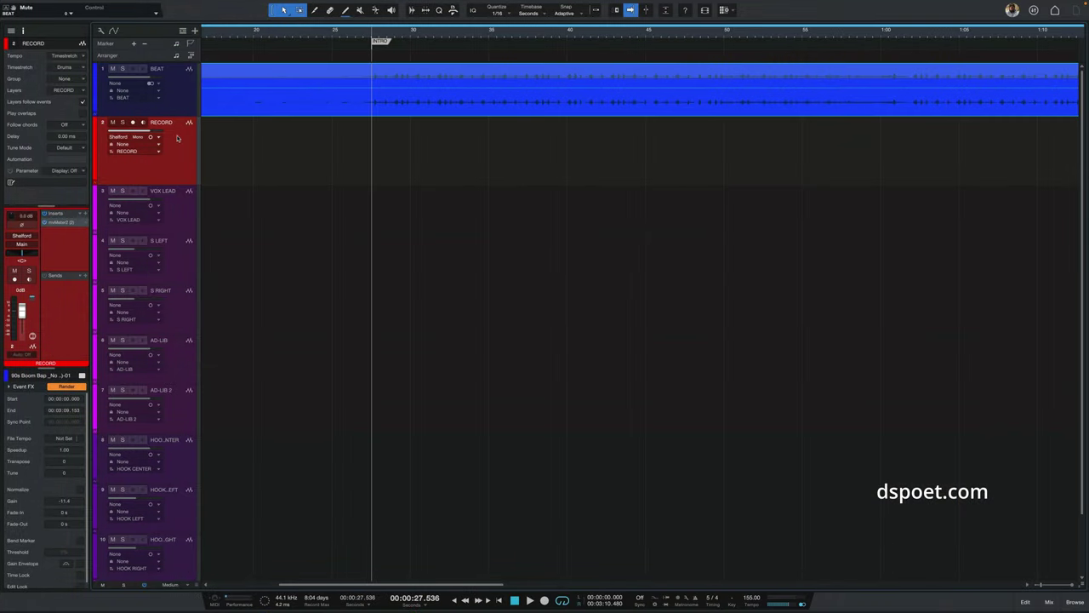
left_click(124, 138)
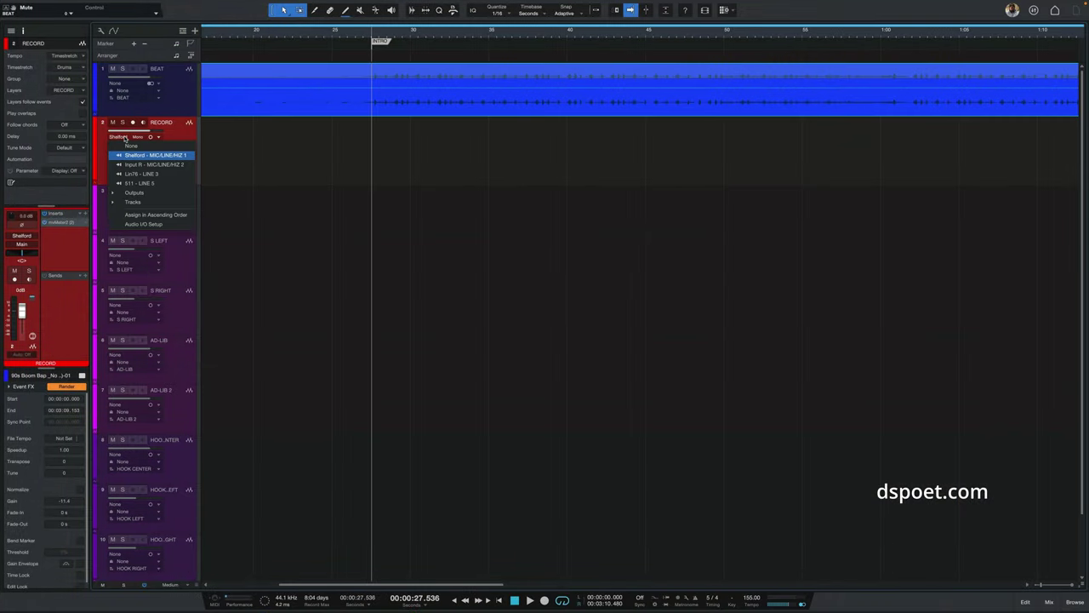
left_click(181, 155)
Step: Show the mixer with its input channels and arm the RECORD track for recording
key("F3")
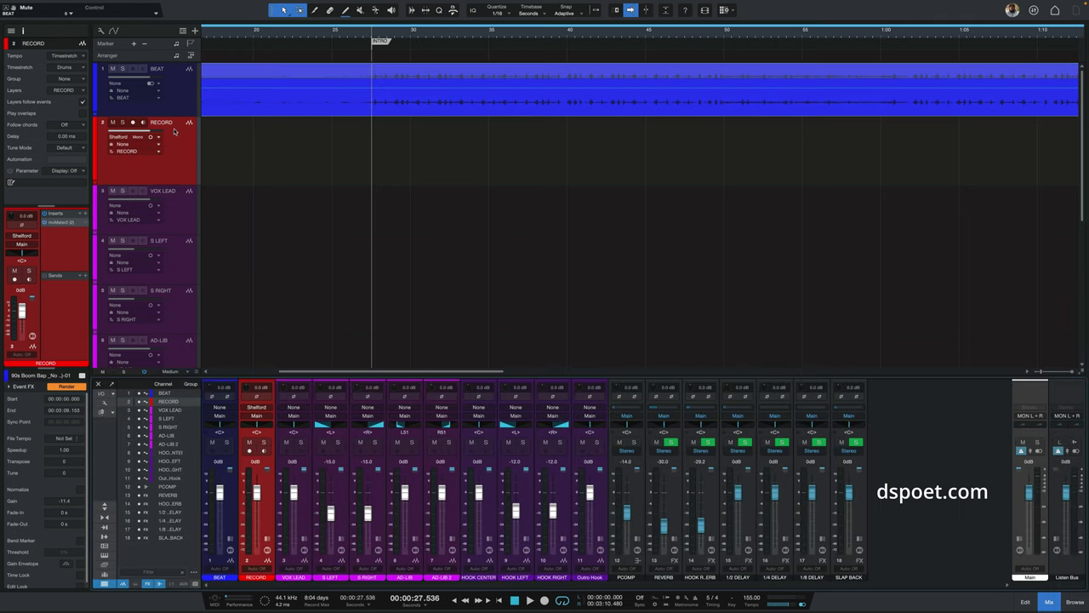
left_click(106, 528)
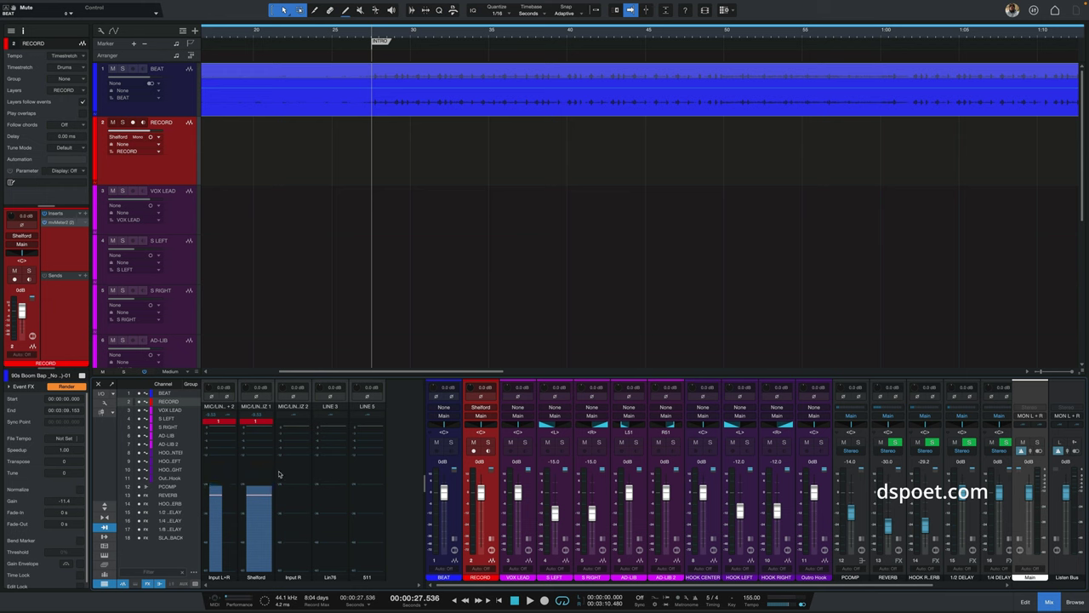
left_click(307, 35)
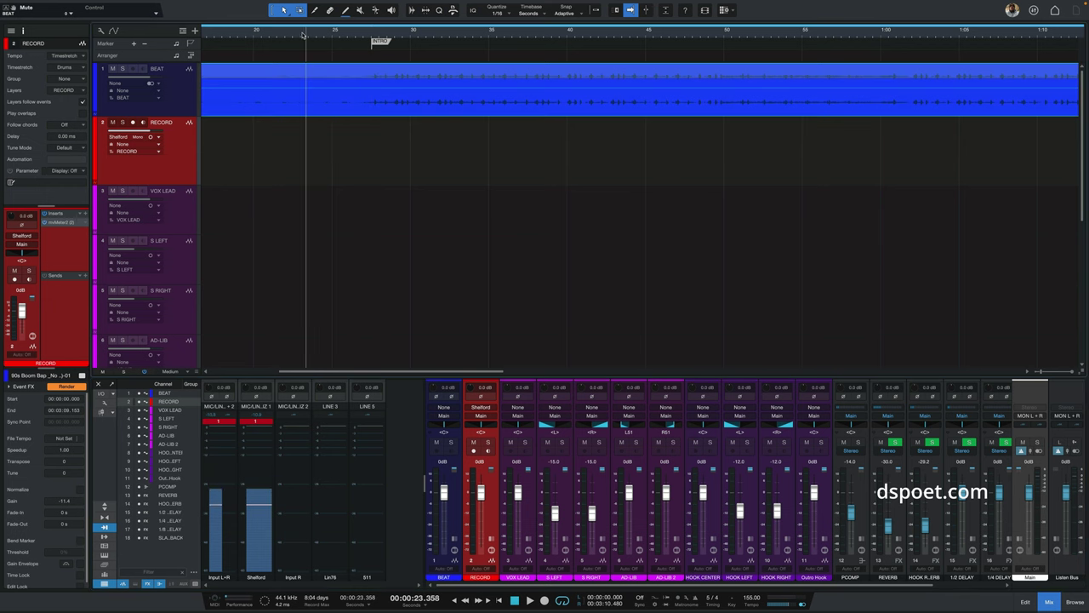
key("KP_Multiply")
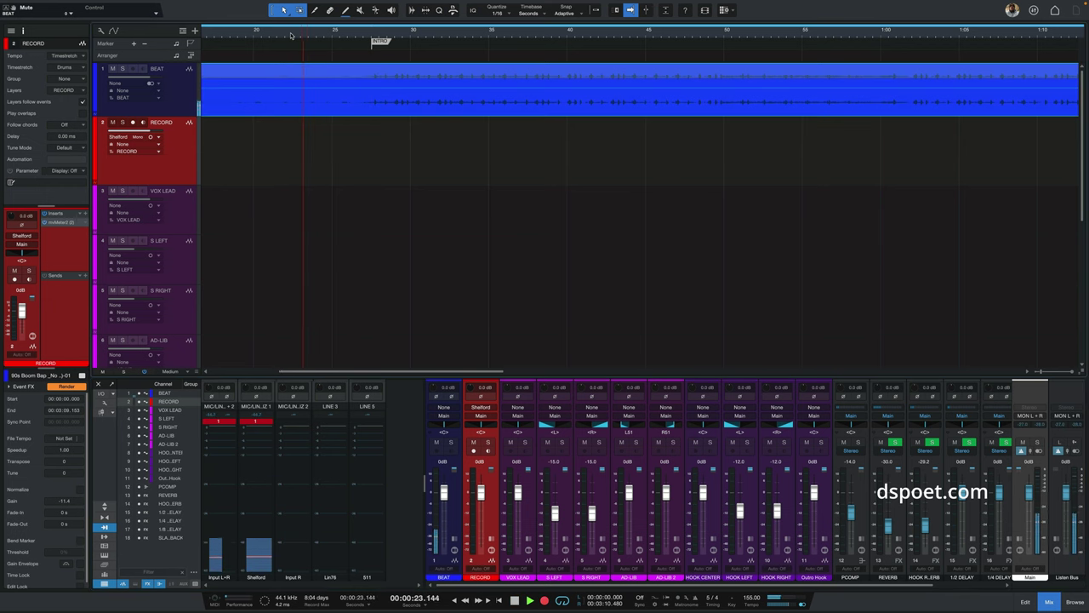
key("space")
left_click(133, 123)
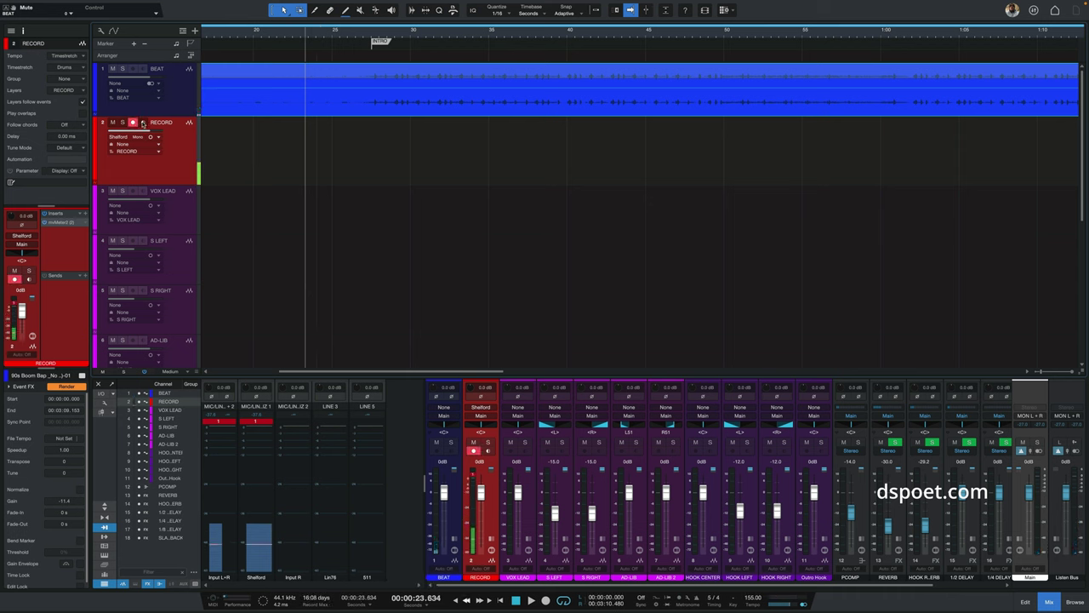
Step: Record a vocal take on the RECORD track from about 0:22 to 0:40
key("KP_Multiply")
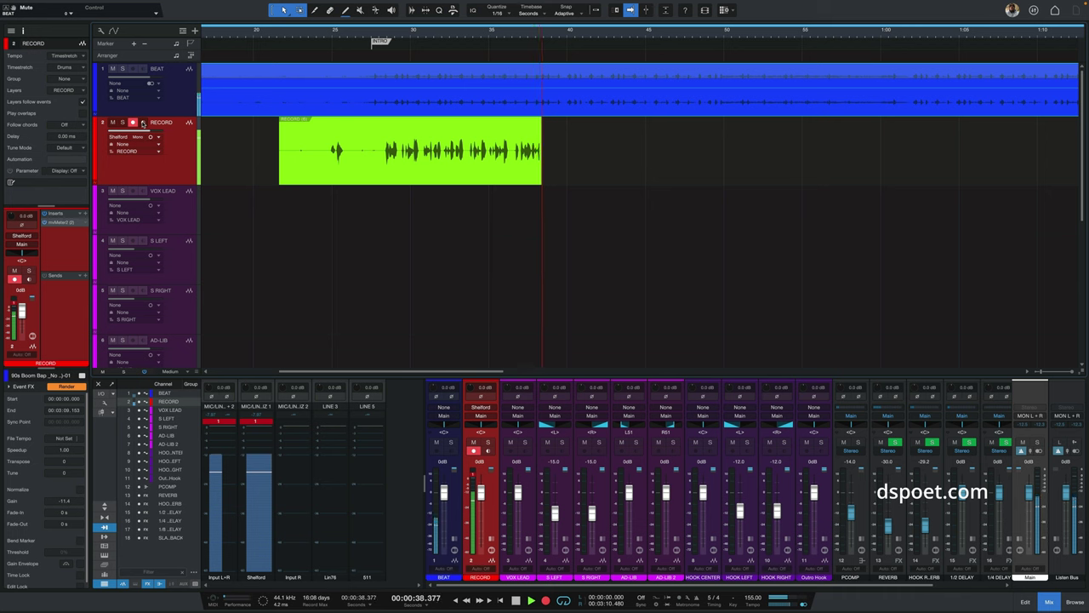
key("space")
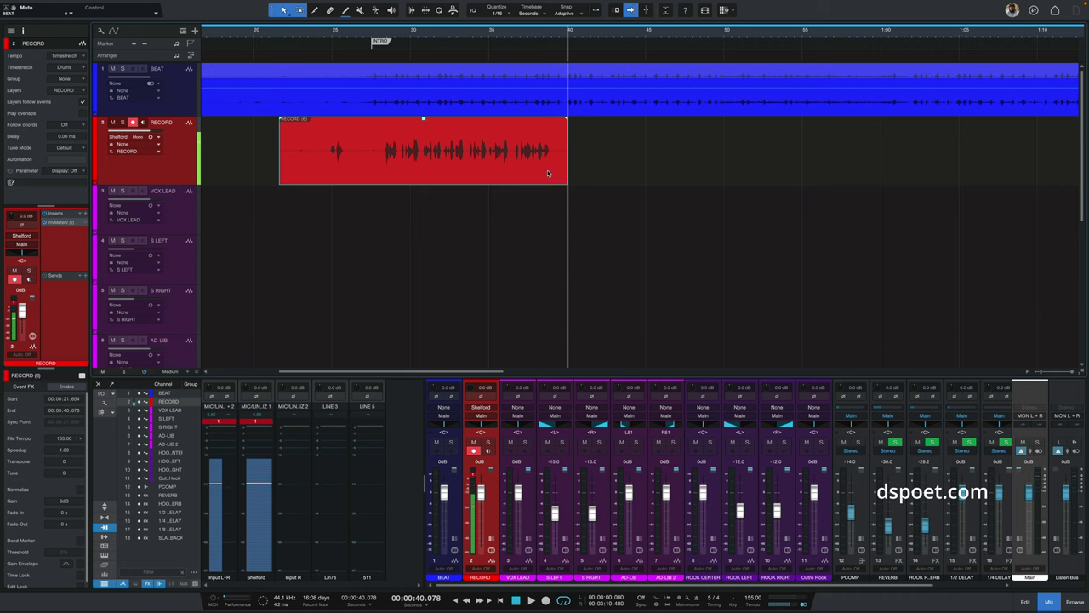
Step: Open the RECORD channel's mvMeter2 and play back the take from just after the INTRO marker to check its level
left_click(491, 541)
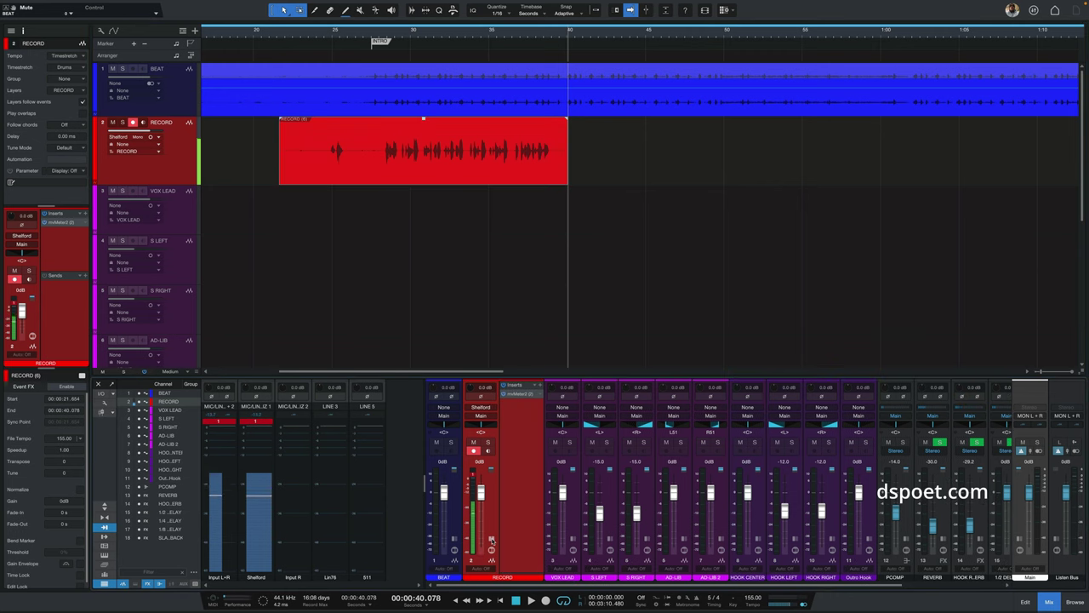
left_click(520, 394)
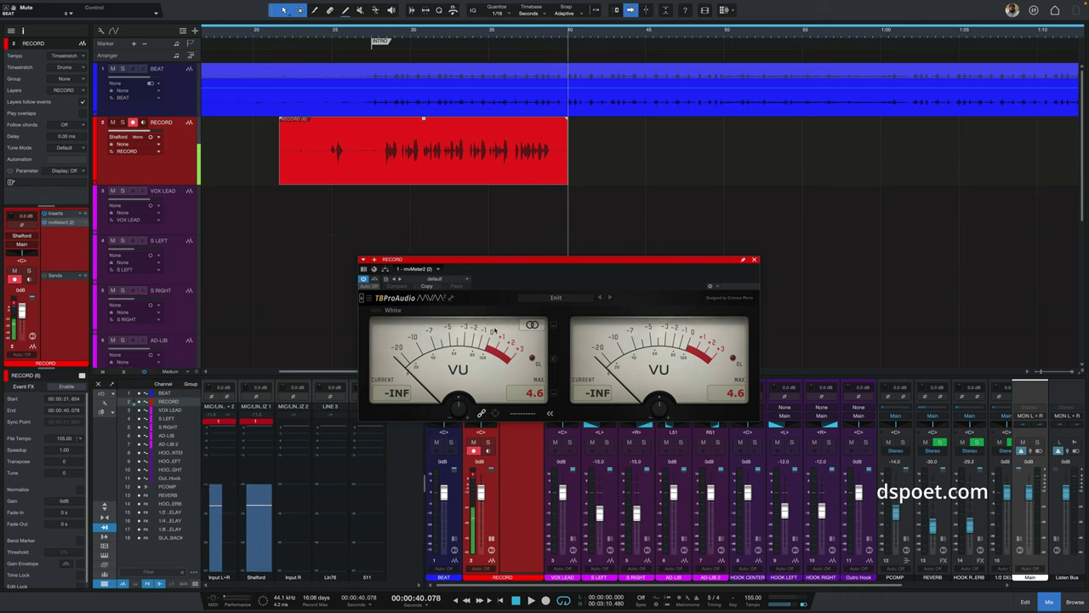
left_click(383, 36)
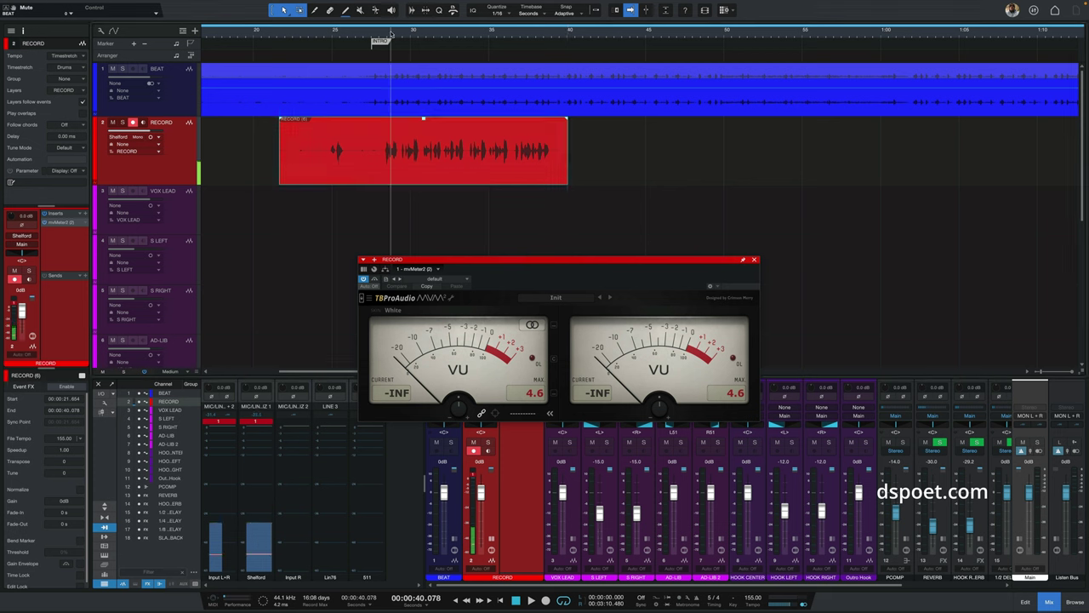
key("space")
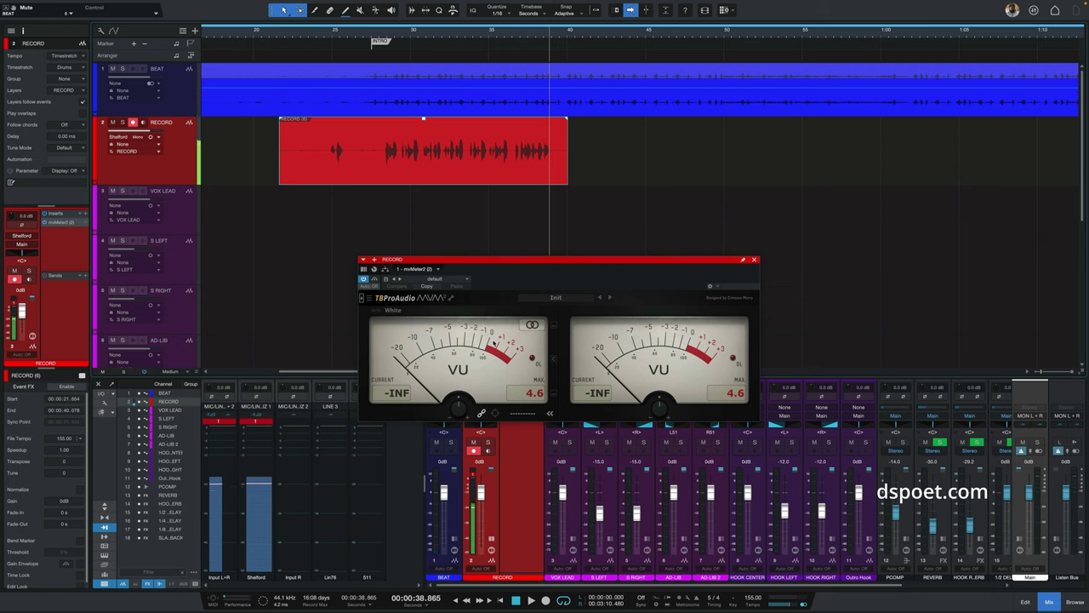
Step: Delete the existing vocal take and record a new one on the RECORD track from about 0:26 to 0:40
left_click(419, 168)
key("Delete")
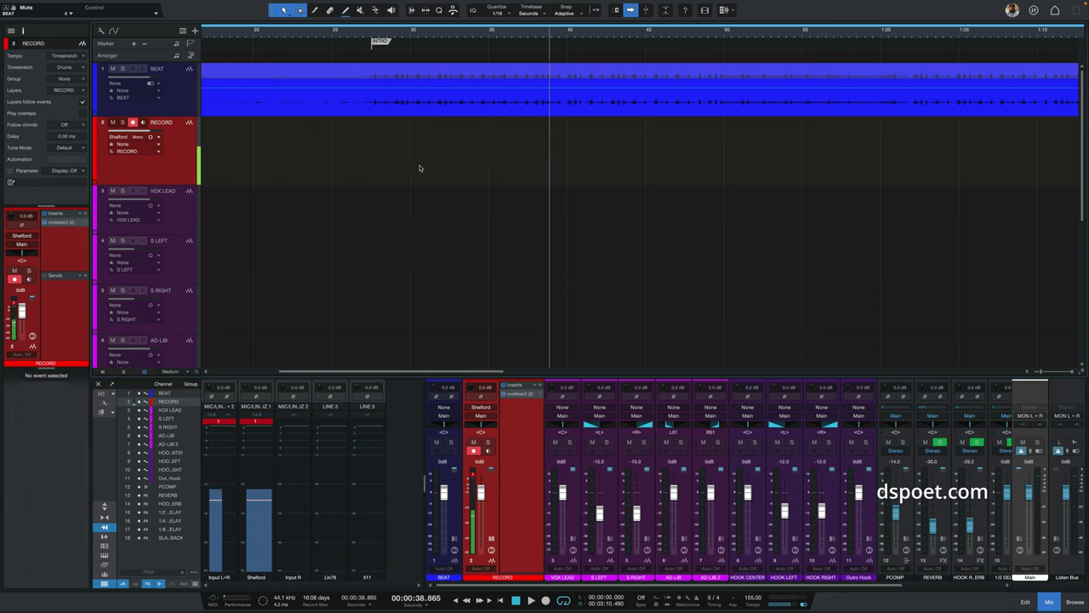
left_click(346, 34)
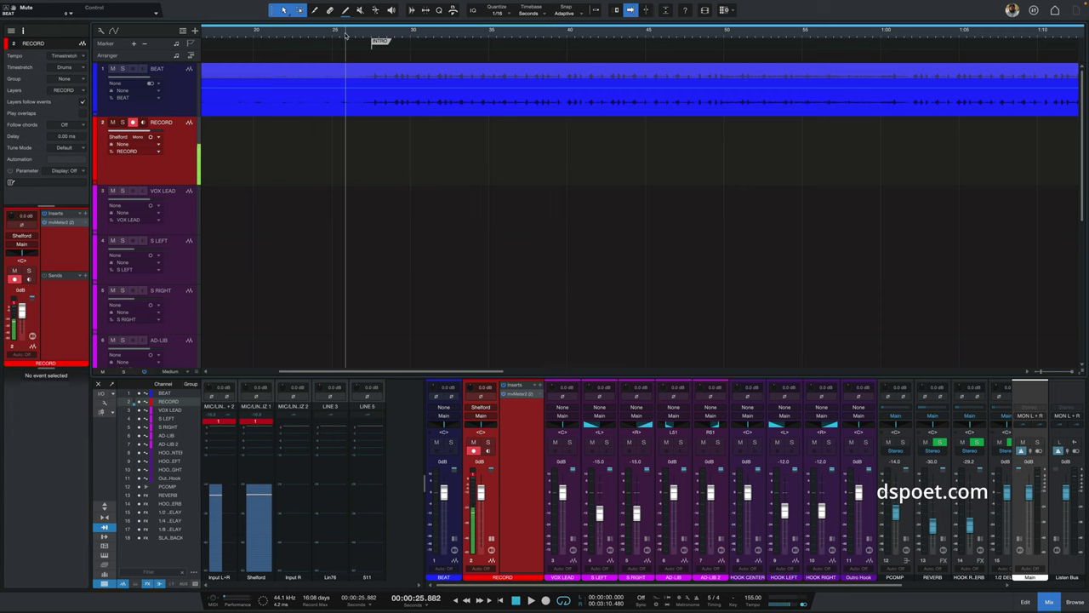
key("KP_Multiply")
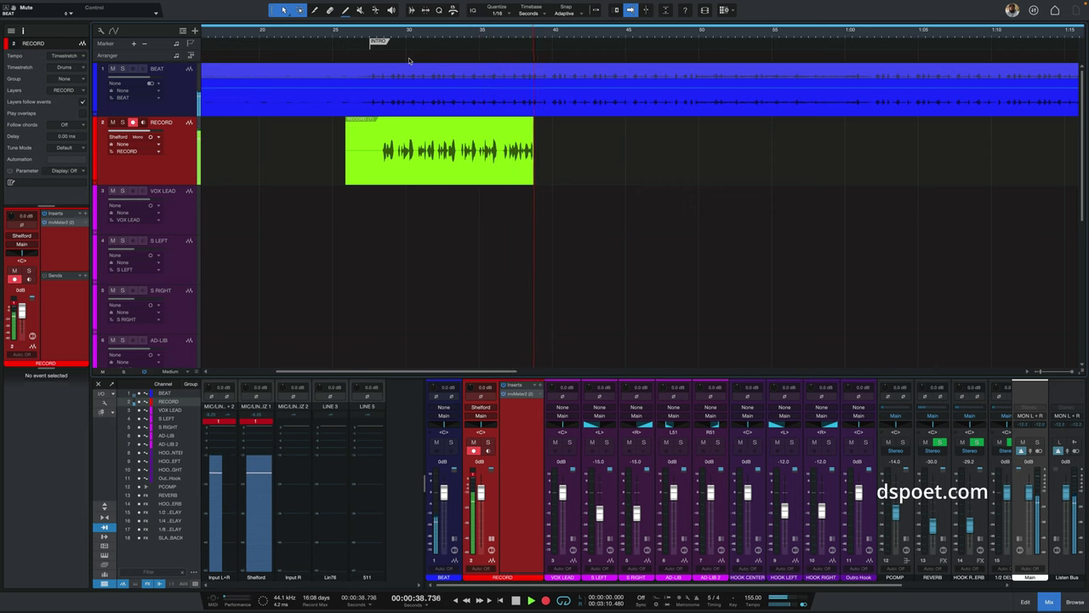
key("space")
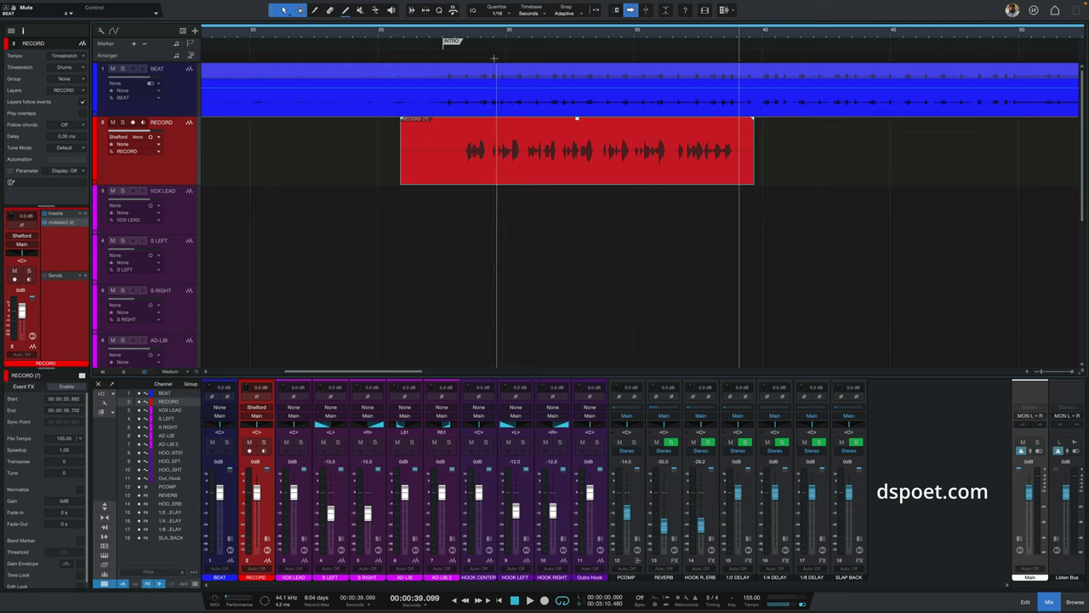
Step: Play back the new vocal take with the beat from just after the INTRO marker
left_click(458, 39)
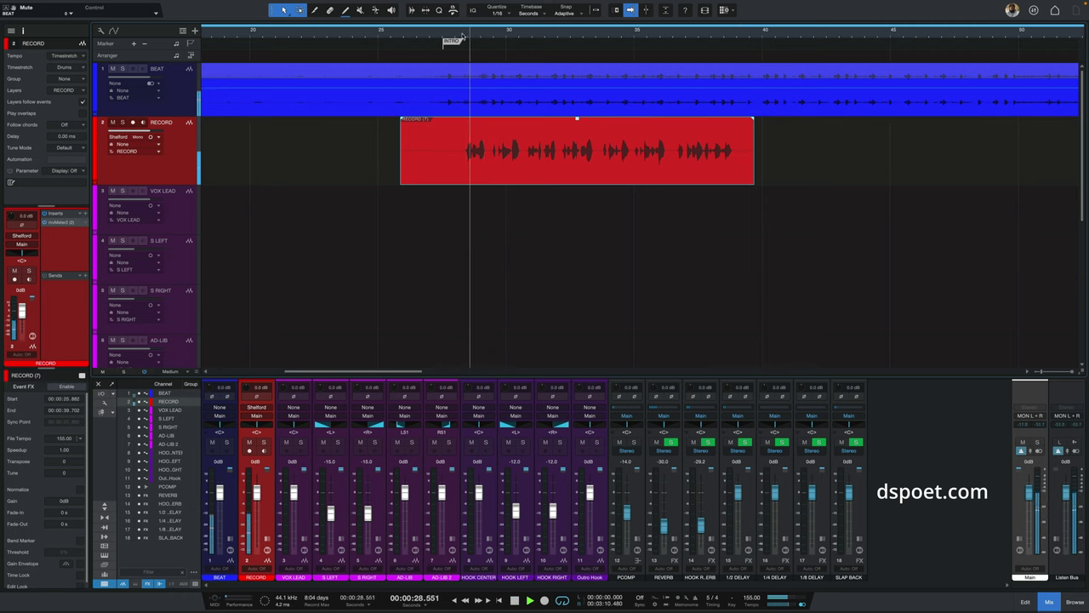
key("e")
key("w")
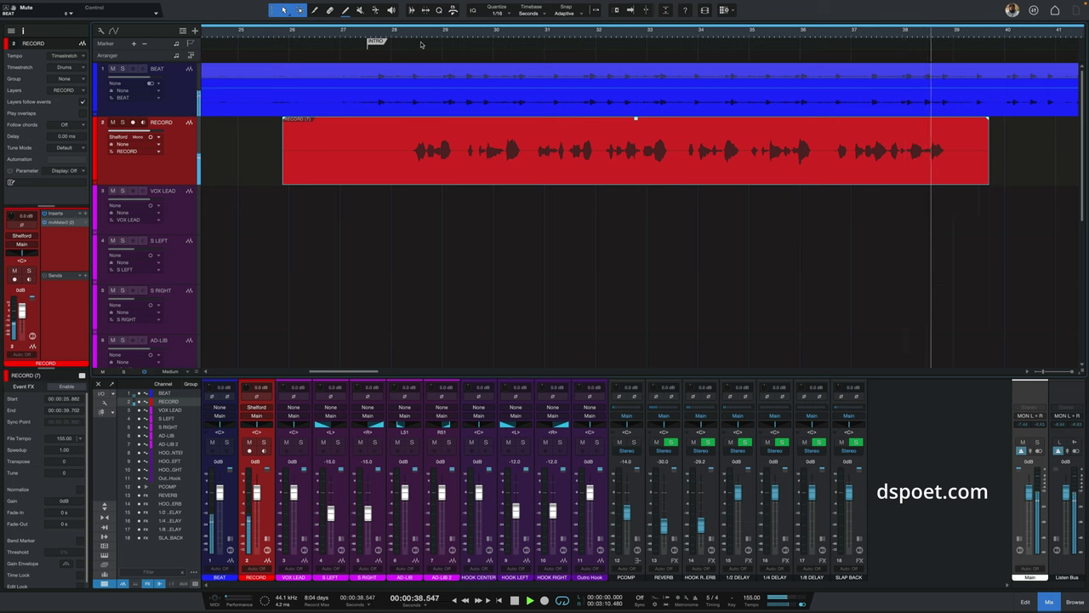
Step: Play back the closing phrase of the vocal take on the RECORD track from about 0:36
key("f")
key("space")
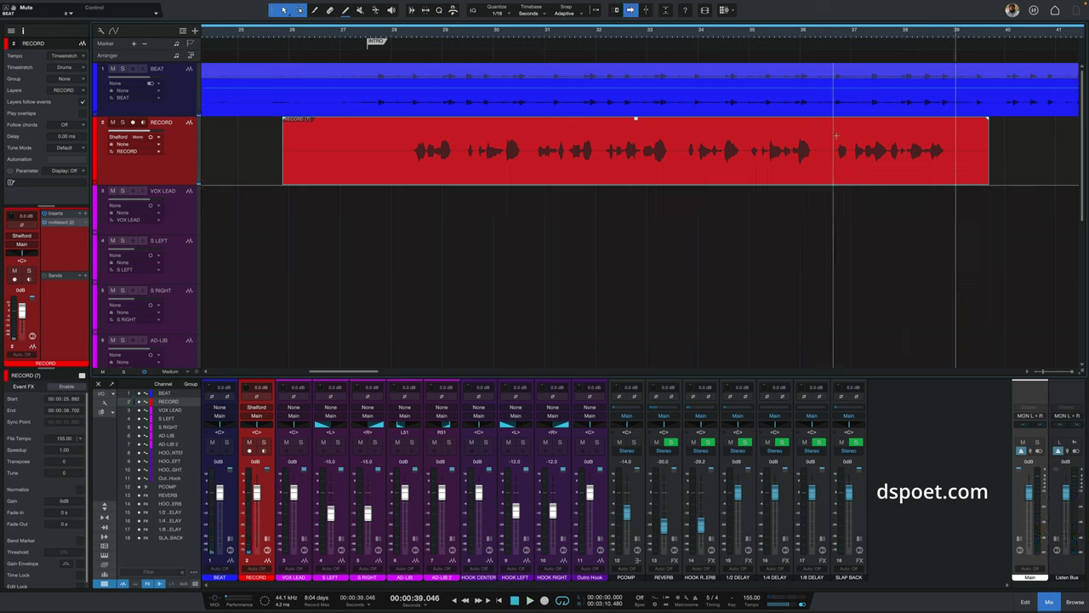
left_click(824, 36)
key("space")
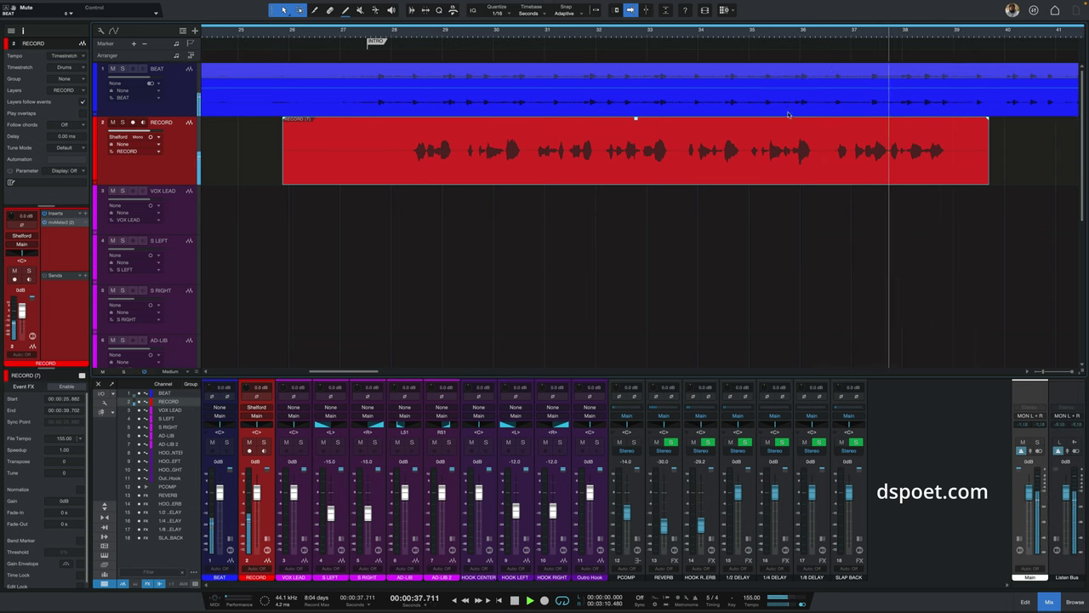
Step: Move the vocal take from RECORD down to the VOX LEAD track at the same time position and play it from about 0:30
left_click_drag(668, 166, 559, 204)
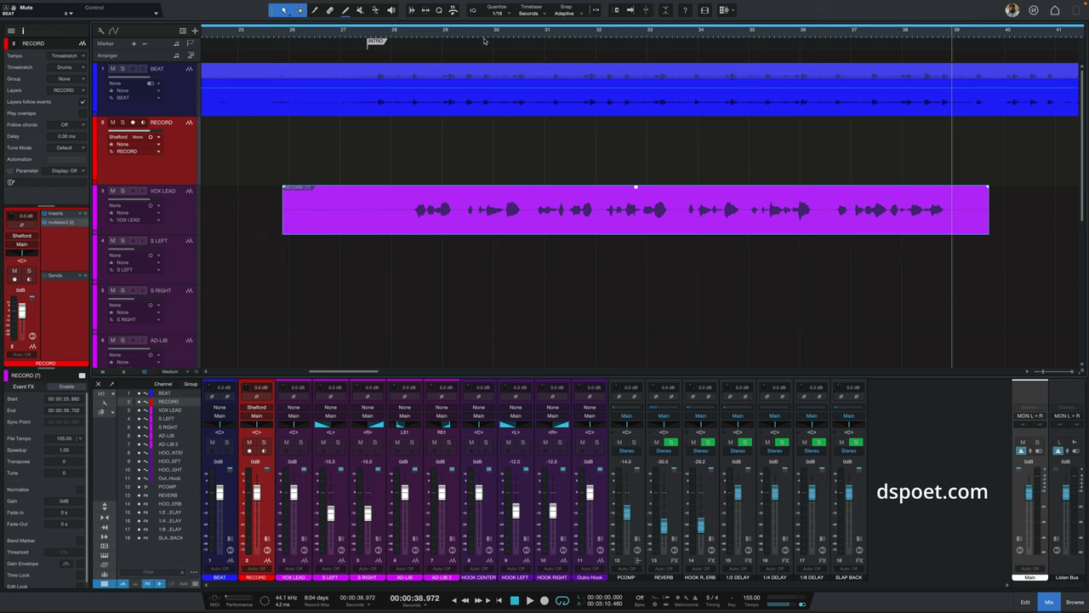
left_click(487, 37)
key("space")
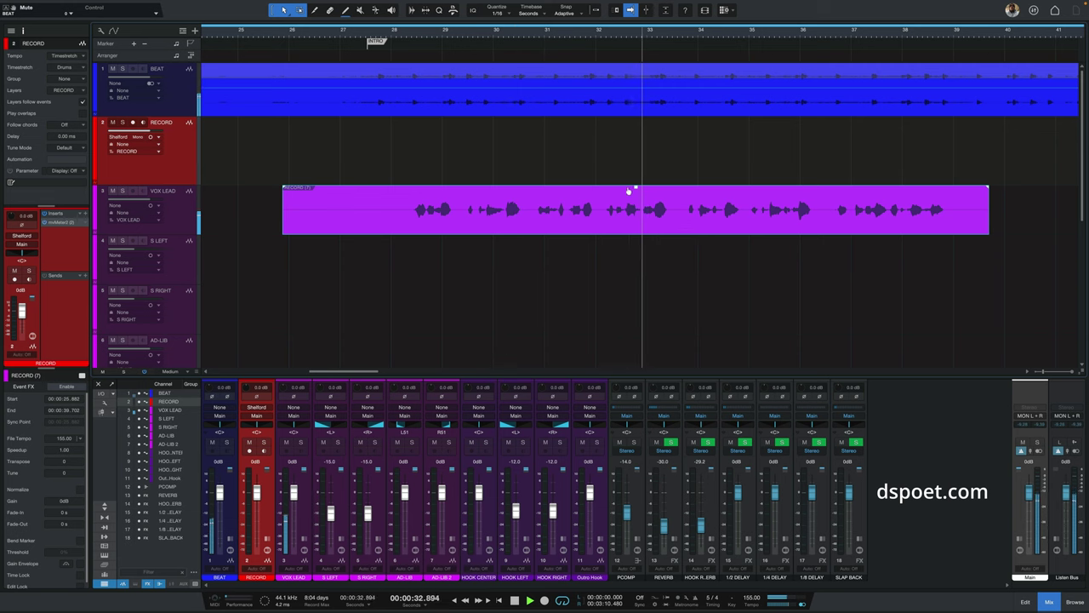
Step: Delete two sections of the VOX LEAD take: from about 0:32 to 0:33.4, and from about 0:36.5 to its end
left_click_drag(601, 197, 670, 196)
key("Delete")
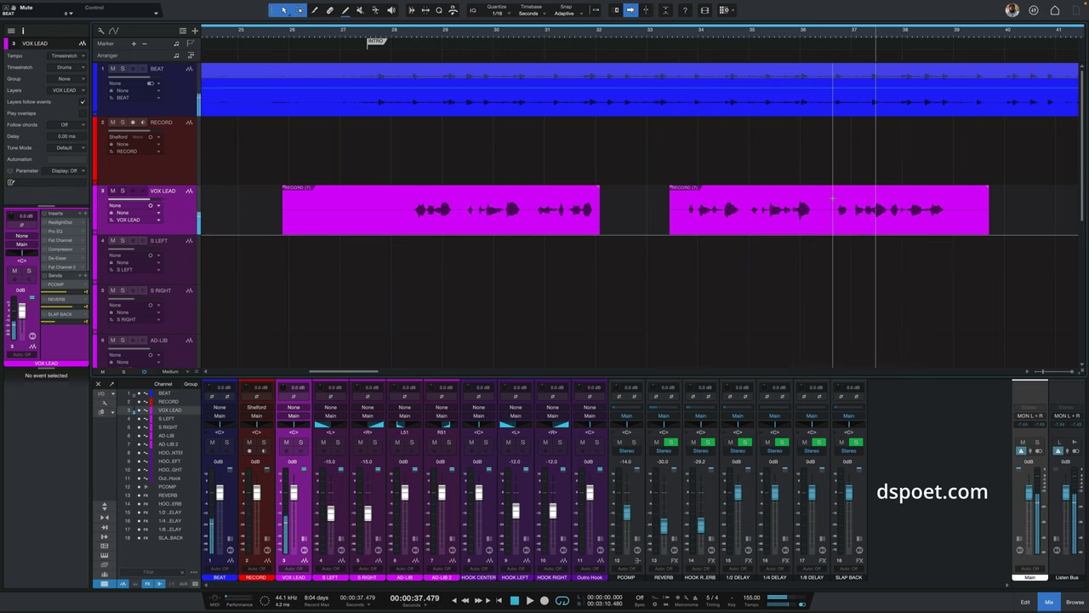
left_click_drag(830, 198, 991, 201)
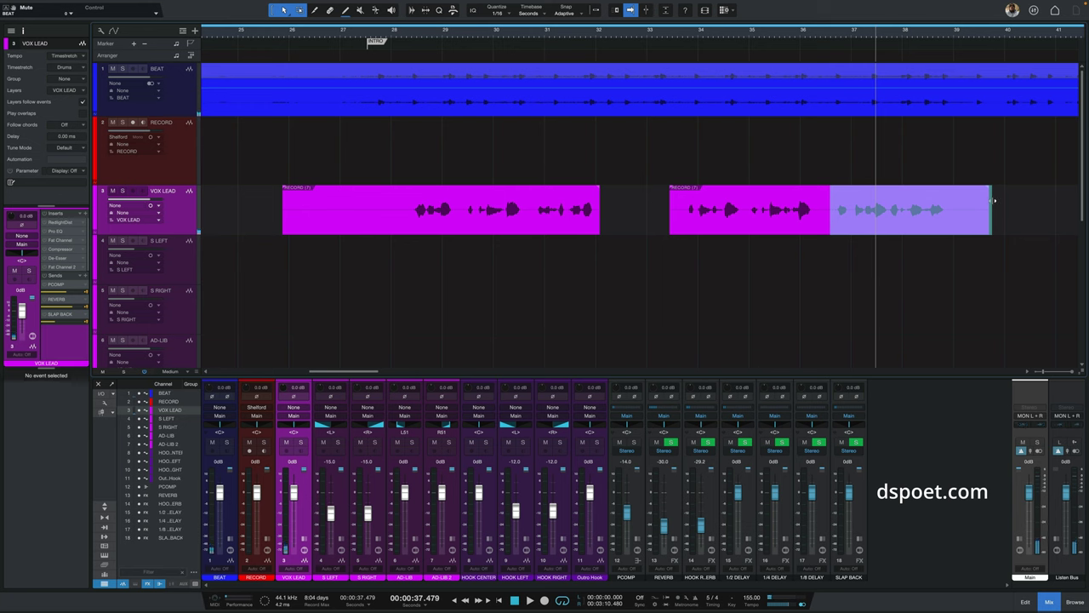
key("Delete")
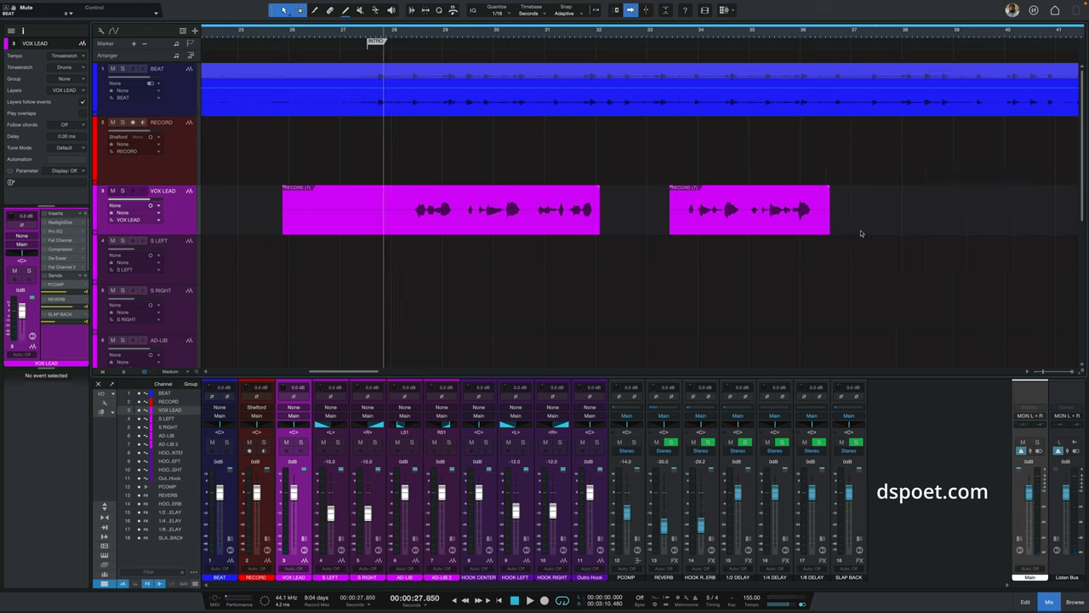
Step: Arm the RECORD track and record a new vocal take from about 0:27.7 to 0:39 to cover the gaps
left_click(133, 122)
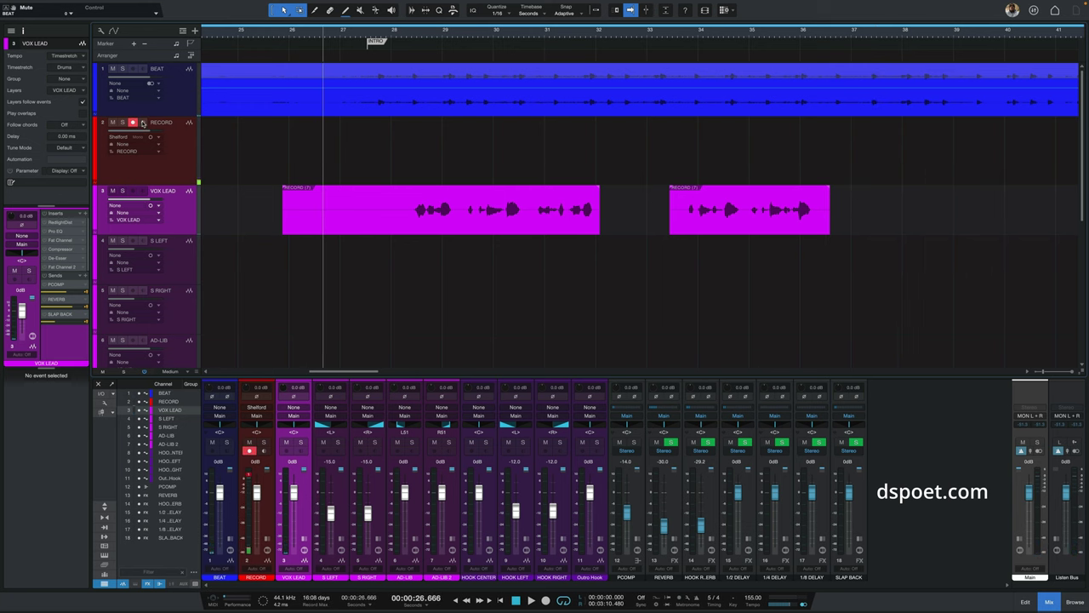
key("space")
key("KP_Multiply")
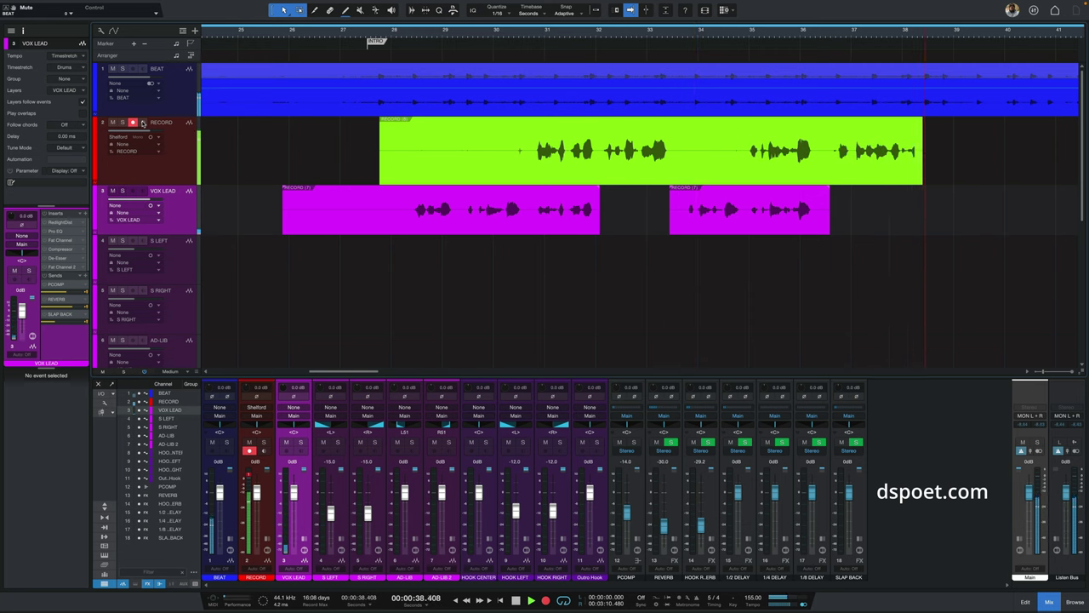
Step: Play back the trimmed retakes together with the VOX LEAD clips from about 0:30
left_click(511, 34)
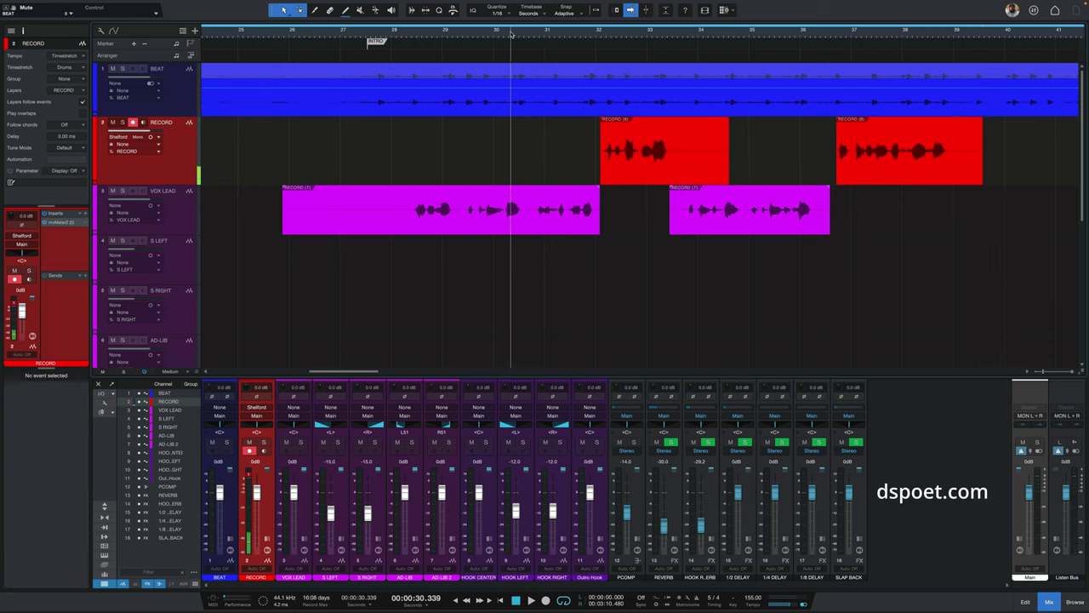
key("space")
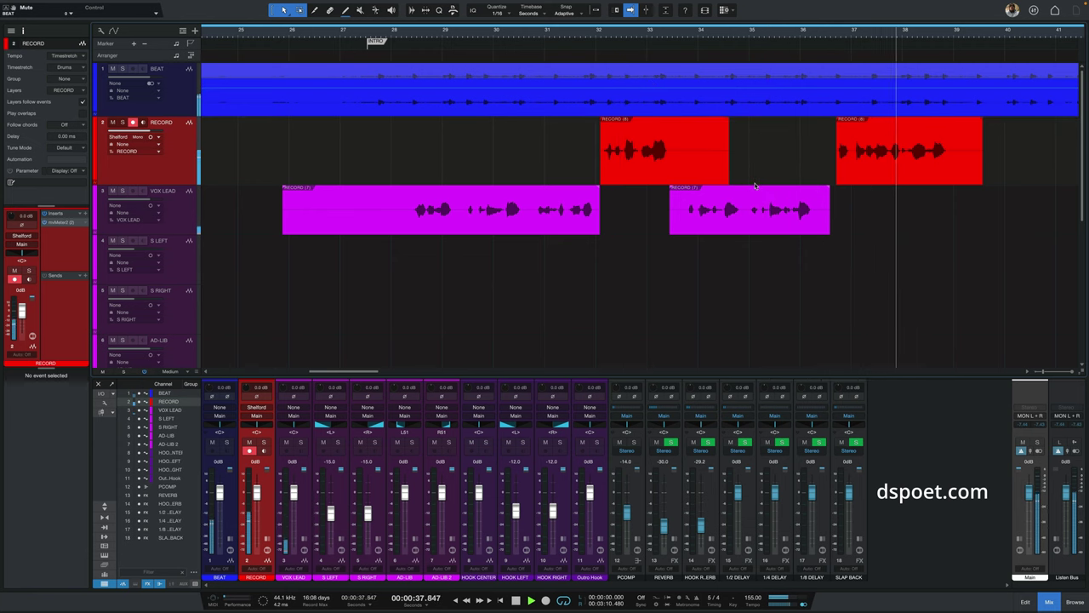
key("space")
Step: Move the retake at about 0:36.7 onto VOX LEAD and delete the remaining RECORD clip at about 0:32
mouse_move(872, 176)
left_mouse_down()
mouse_move(894, 209)
mouse_move(881, 194)
left_mouse_up()
left_click(653, 167)
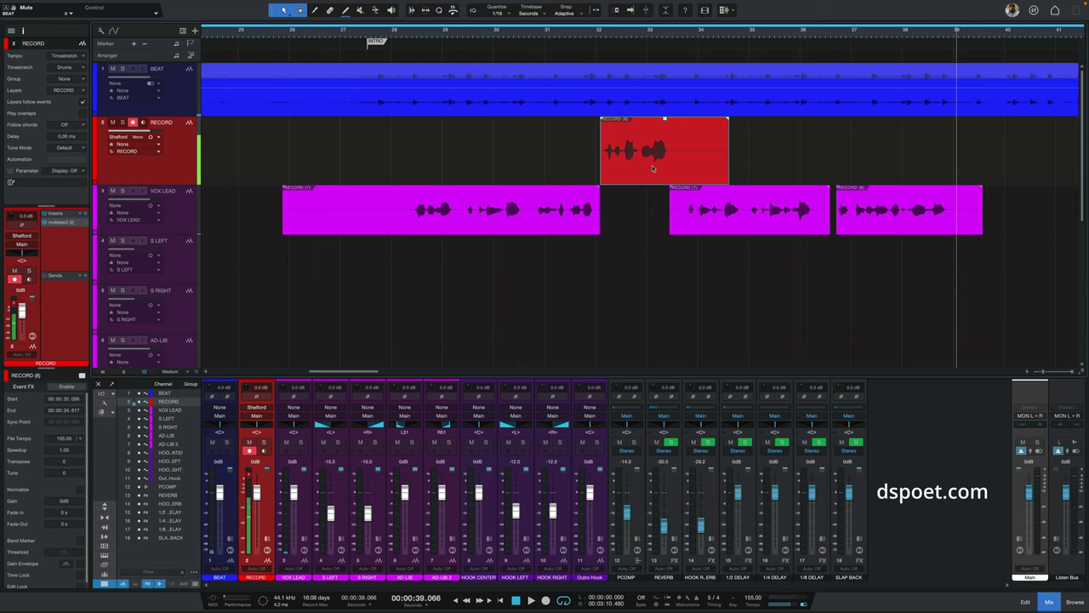
key("Delete")
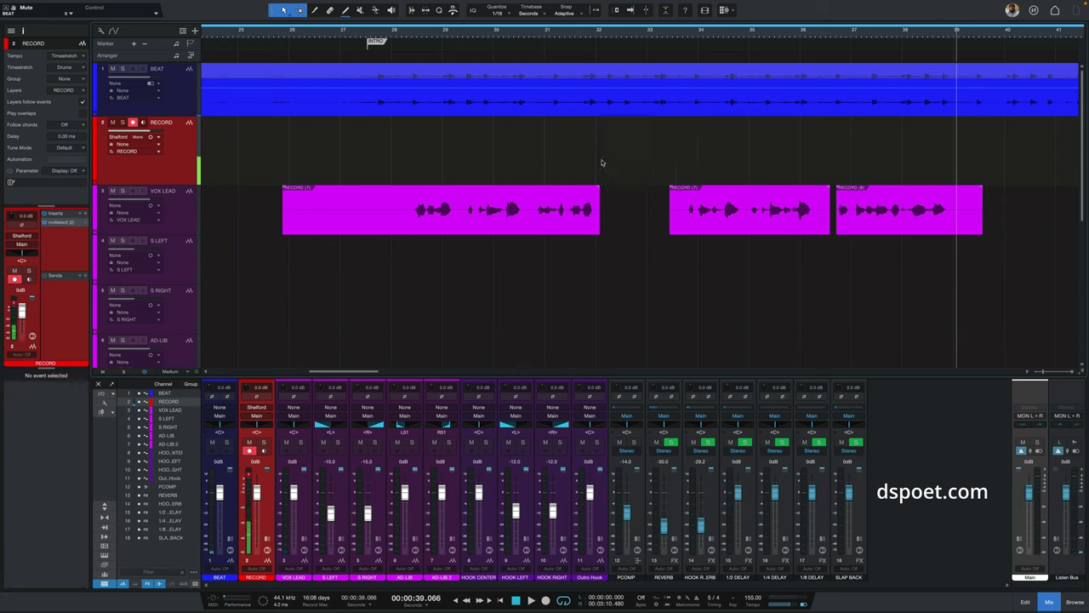
Step: Record another vocal take on the RECORD track from about 0:29 to 0:34.8 for the first gap
left_click(407, 35)
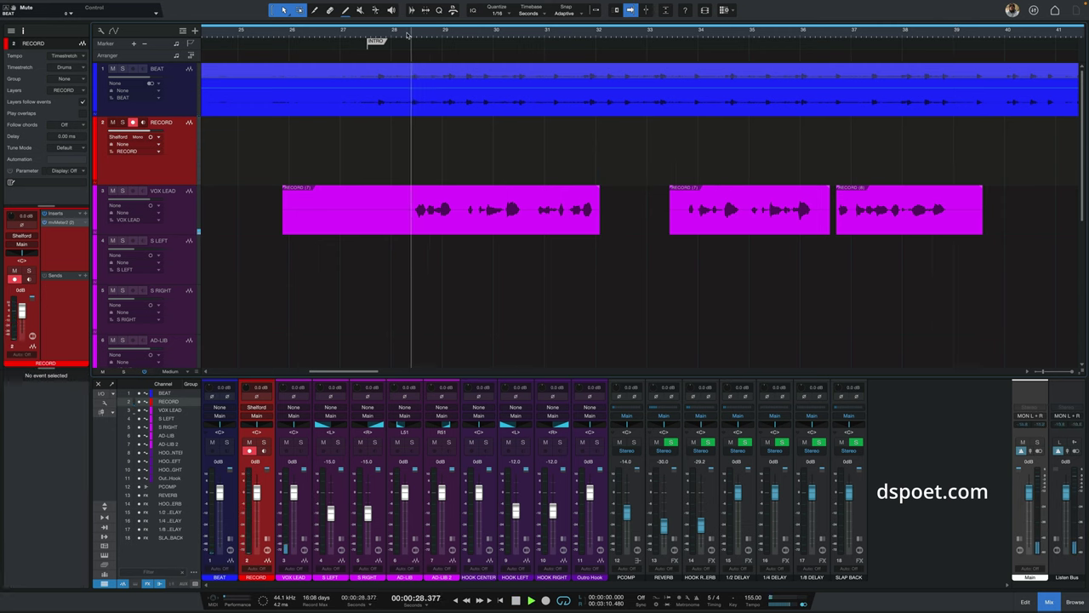
key("KP_Multiply")
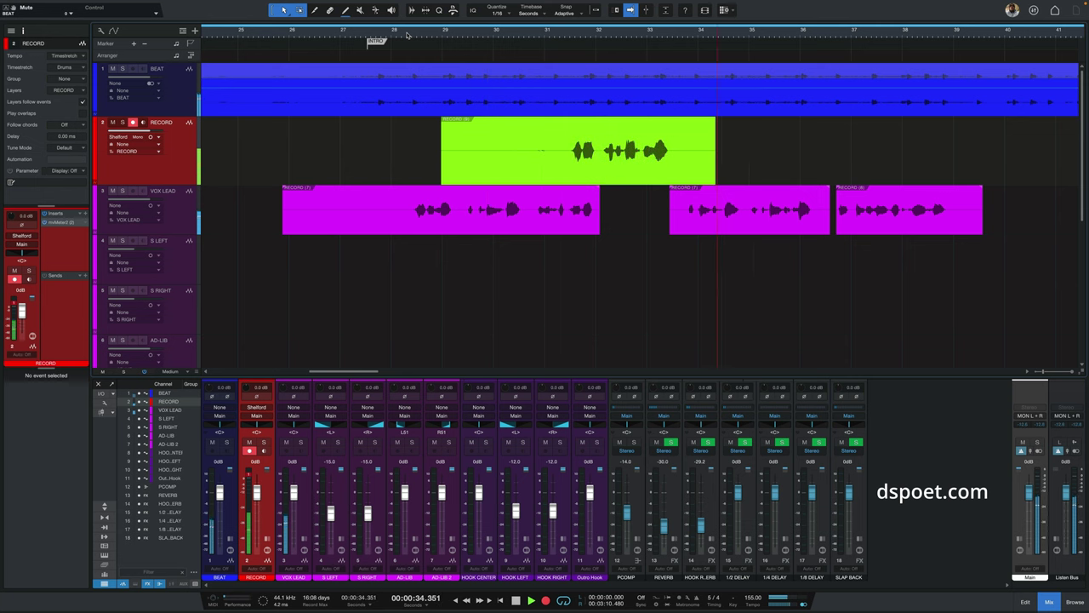
key("space")
Step: Trim the new RECORD take to the phrase between about 0:32.1 and 0:33.4 by deleting the audio before and after it
left_click_drag(601, 136, 393, 132)
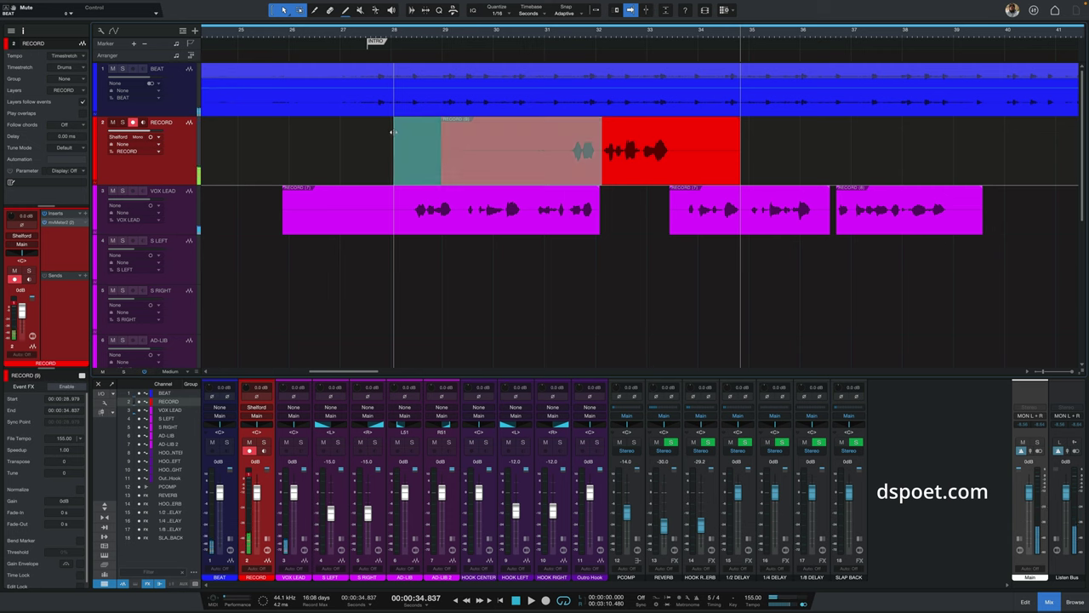
key("Delete")
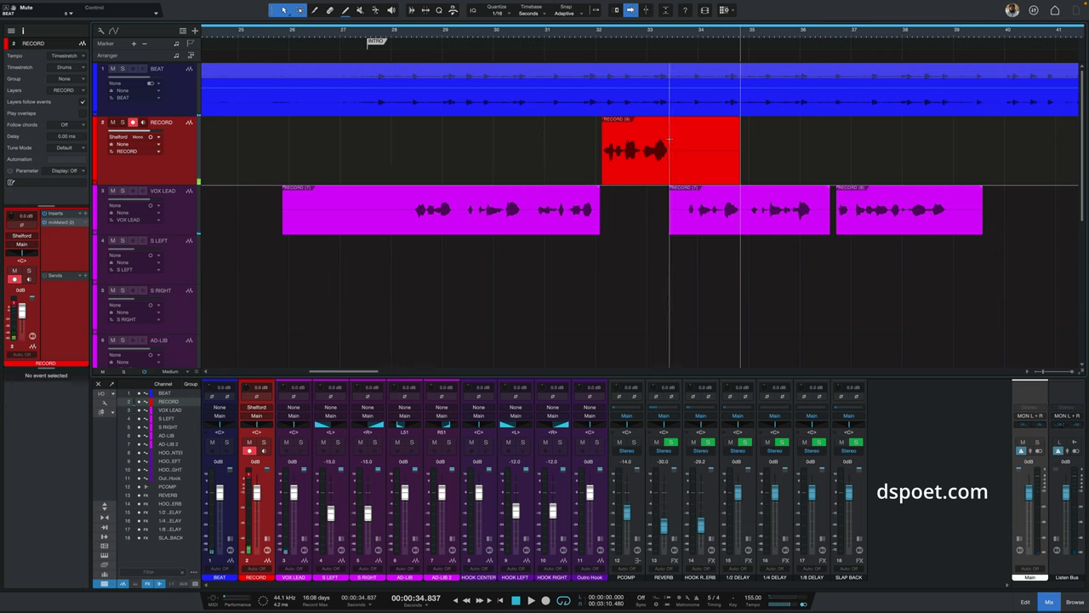
left_click_drag(670, 138, 793, 146)
key("Delete")
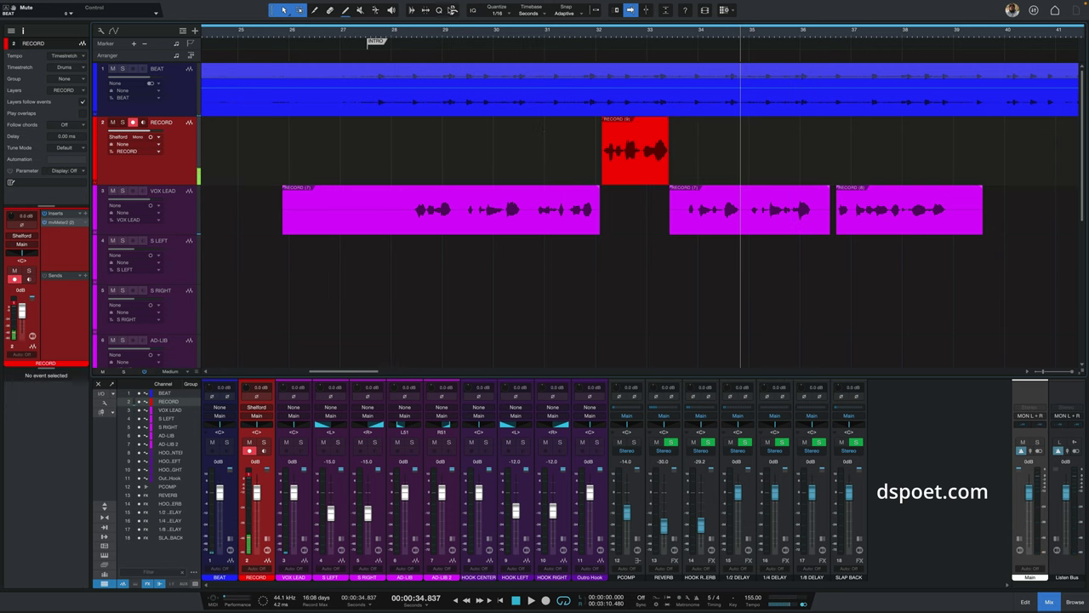
Step: Play back the trimmed phrase with the lead vocal, and move it into the gap on the VOX LEAD track
key("space")
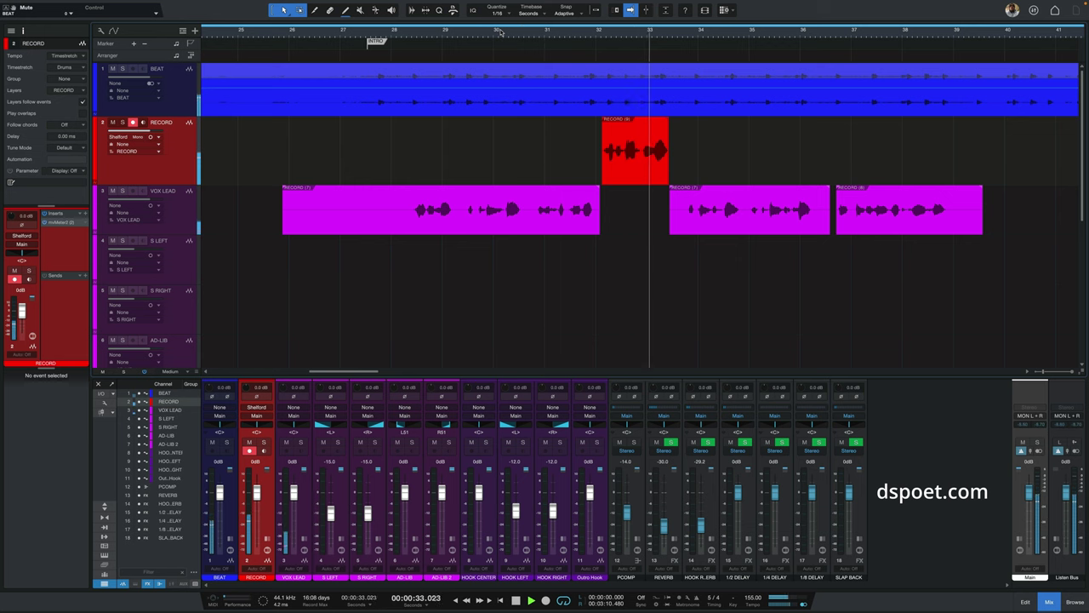
key("space")
left_click_drag(621, 129, 623, 198)
left_click(174, 171)
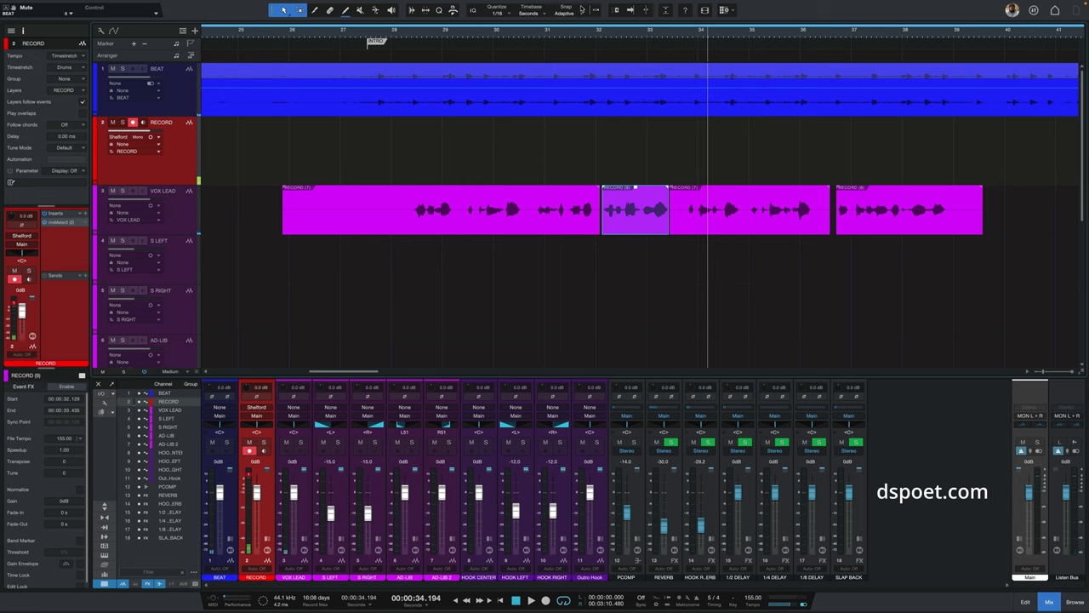
Step: Play back the VOX LEAD track from about 0:29 and delete the inserted phrase between about 0:32.1 and 0:33.4
left_click(451, 42)
key("space")
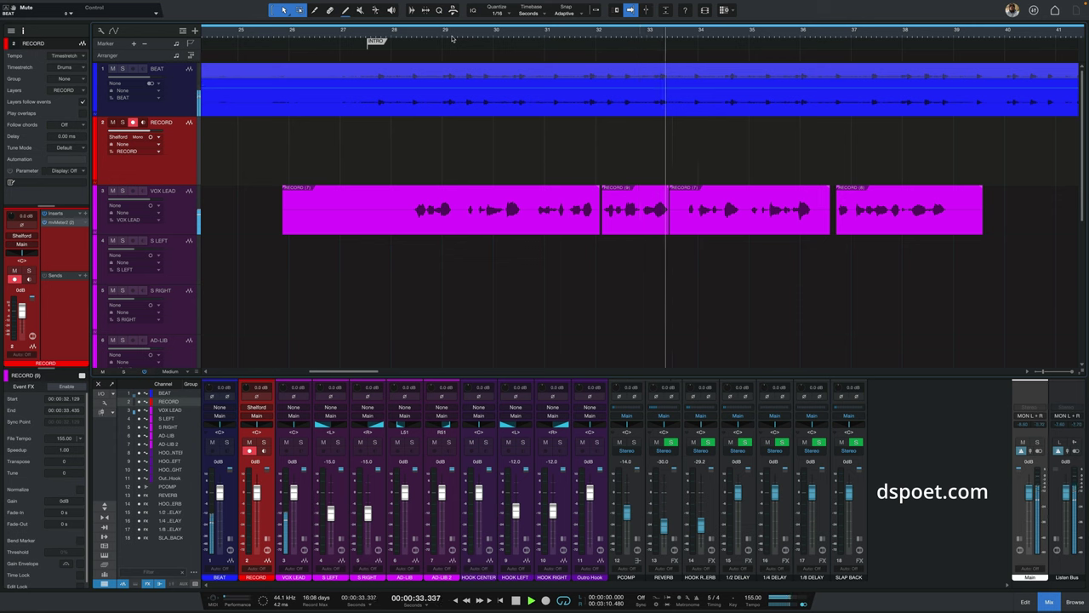
left_click(644, 225)
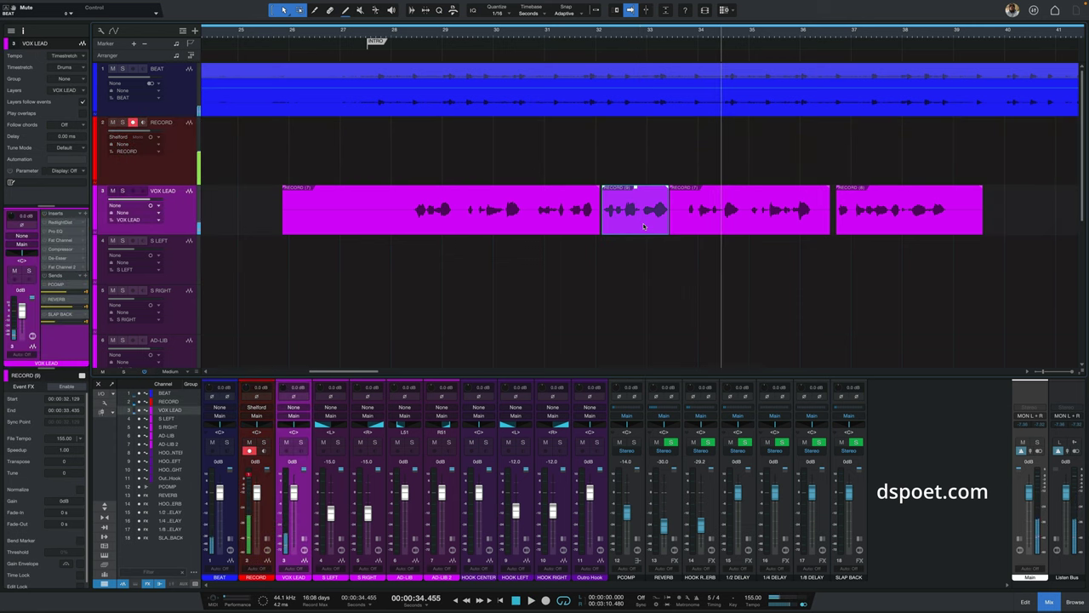
key("Delete")
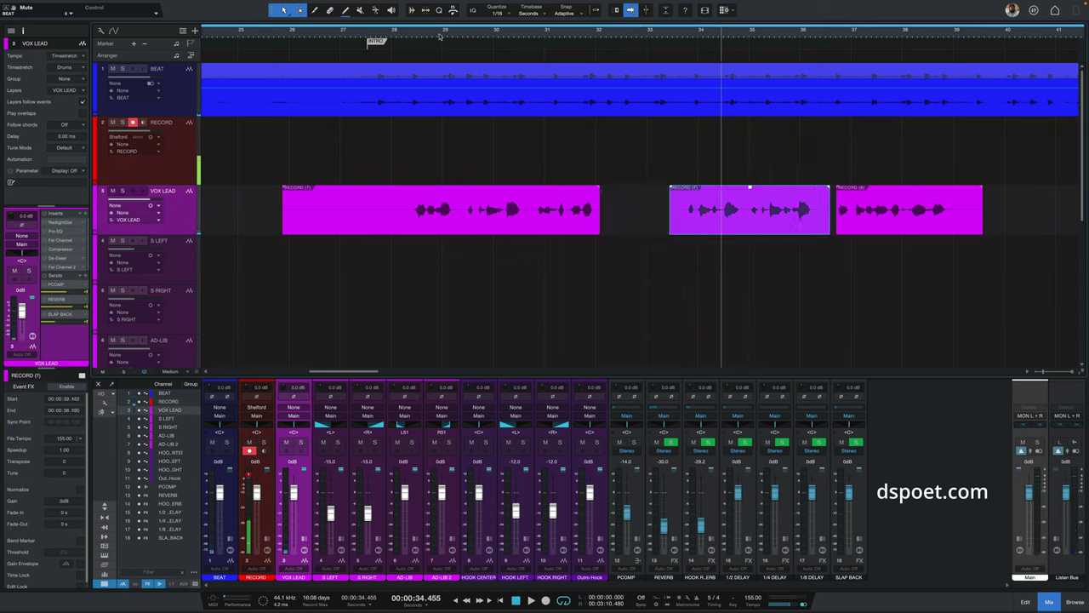
Step: Record a longer replacement take on the RECORD track from about 0:28.9 to 0:34.7
left_click(440, 35)
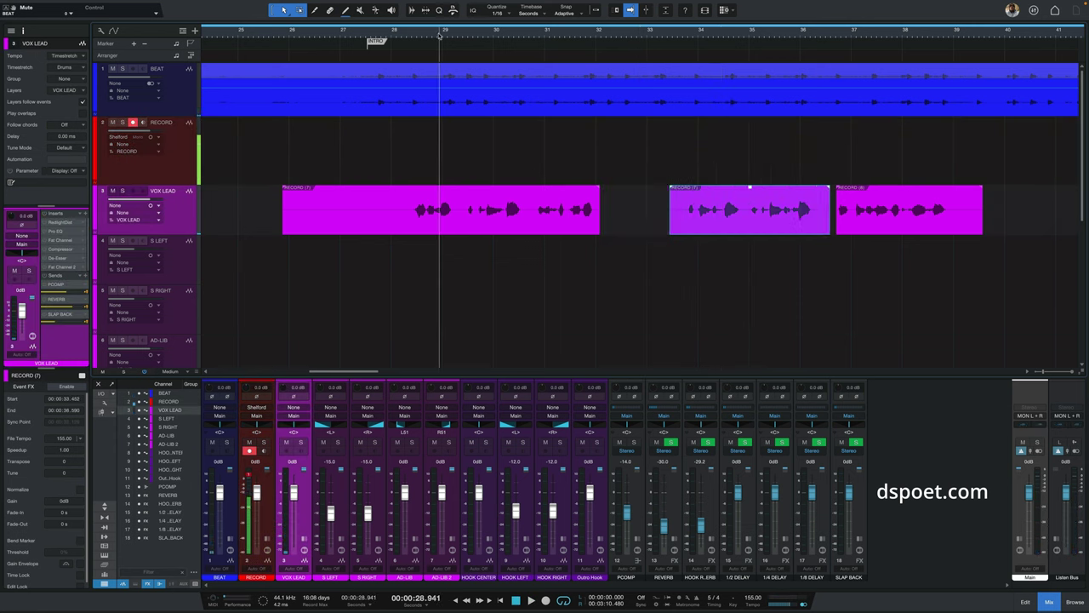
left_click(169, 159)
key("KP_Multiply")
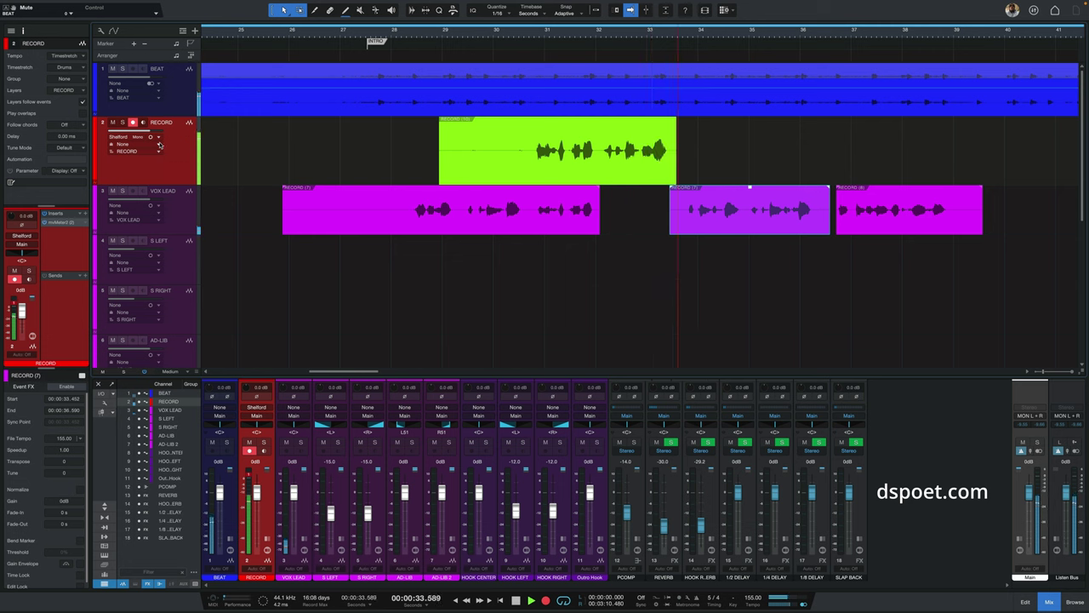
key("space")
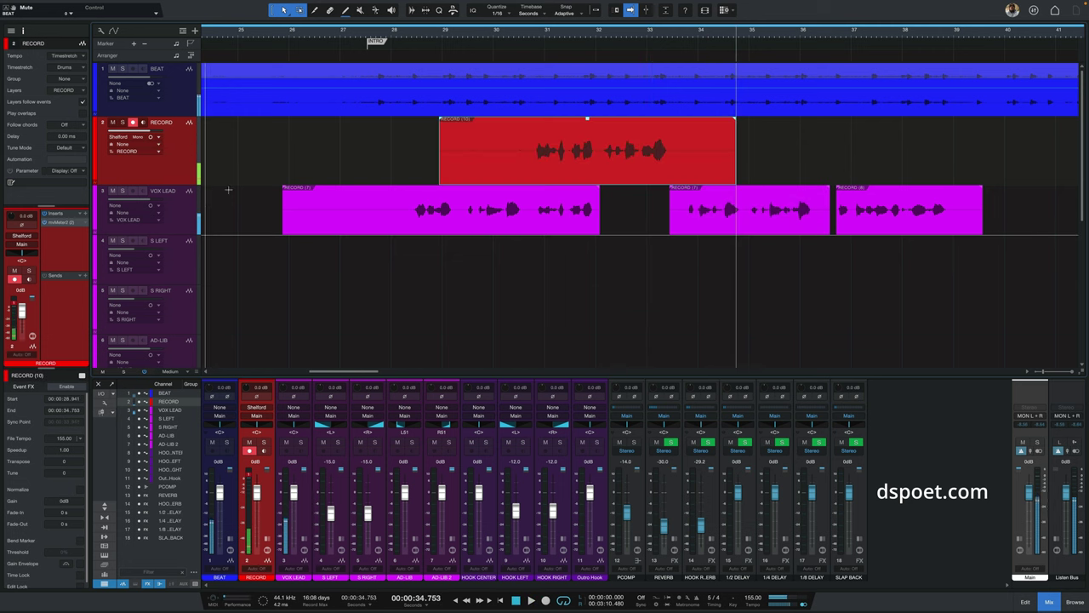
Step: Delete the VOX LEAD audio from about 0:30.7 to 0:32 and move the replacement take from RECORD into that gap
left_click(569, 229)
key("alt+x")
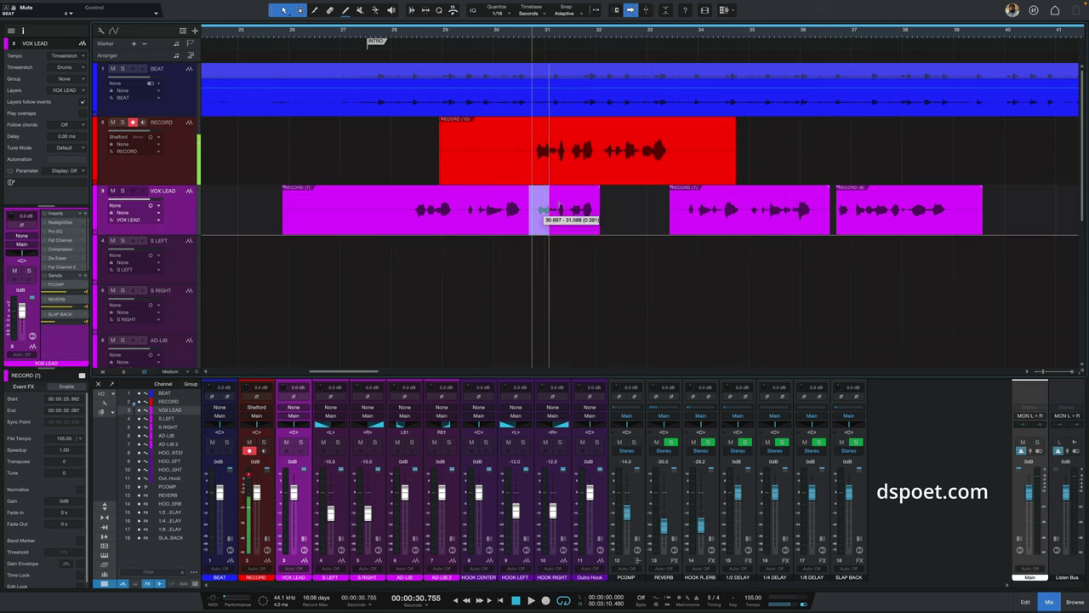
left_click(579, 211)
key("Delete")
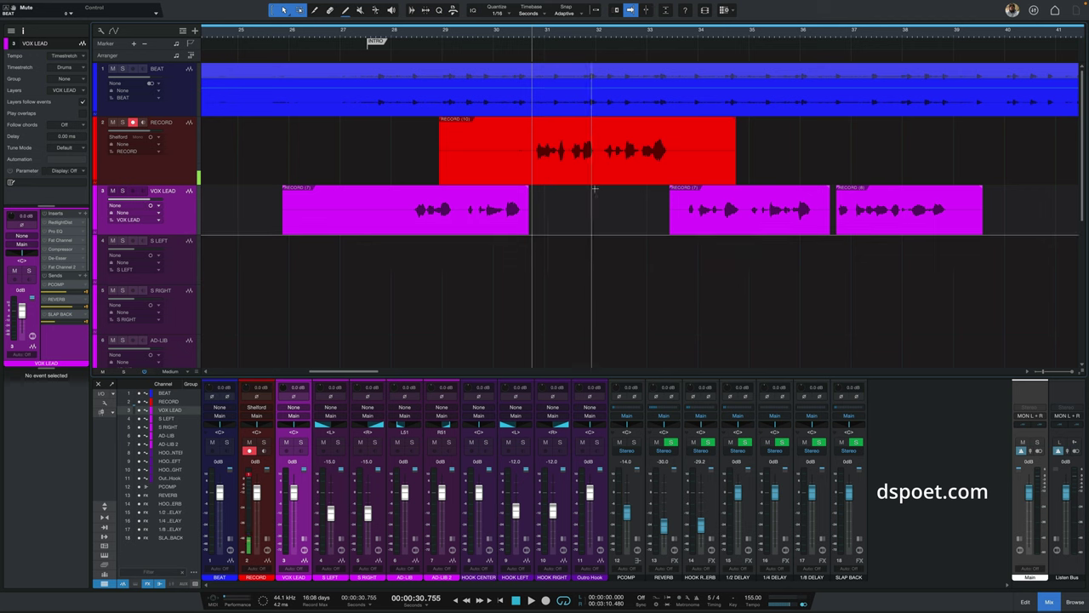
left_click_drag(537, 149, 537, 216)
Step: Record the next vocal section on the RECORD track from about 0:37 to just past 0:45
key("space")
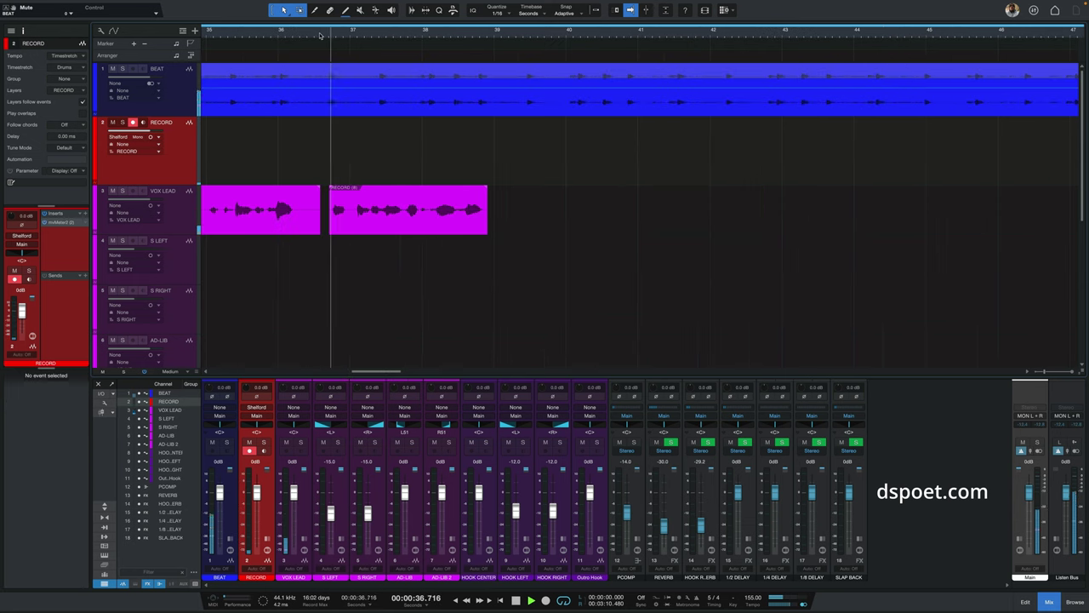
key("KP_Multiply")
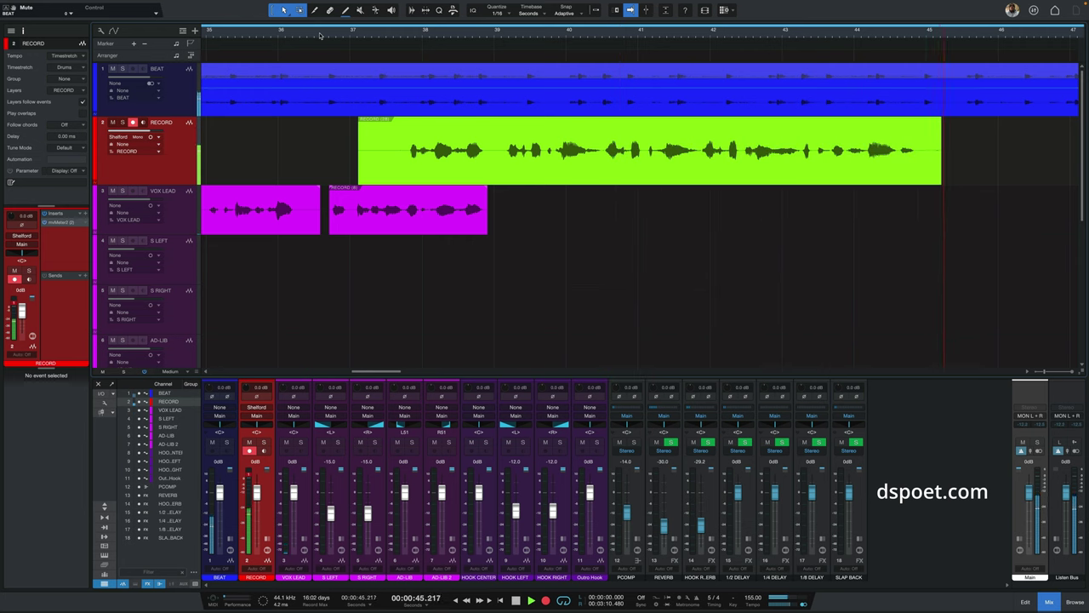
key("space")
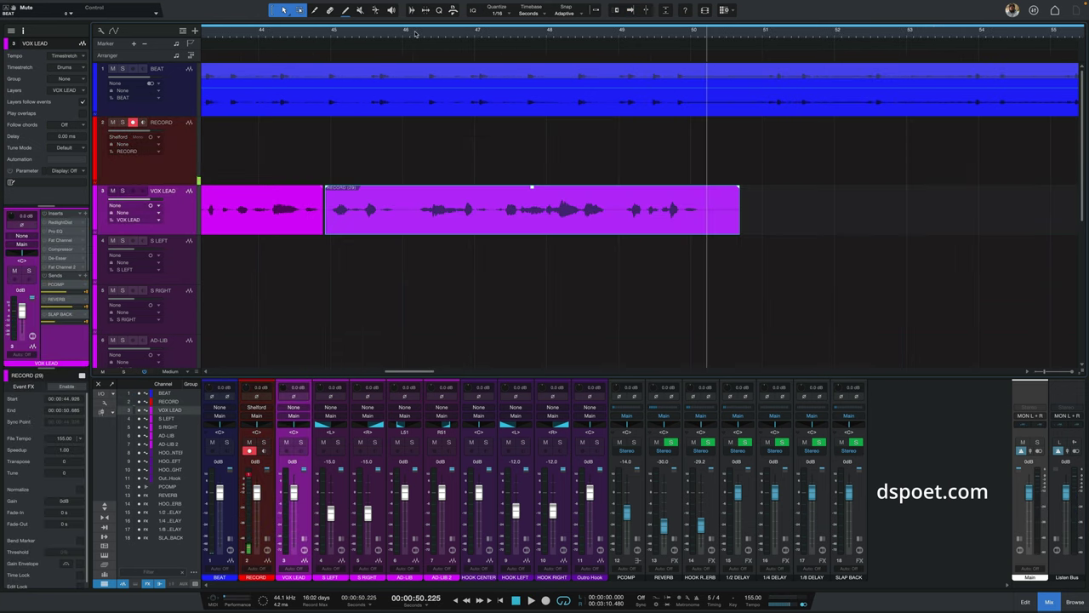
Step: Record two further vocal sections on the RECORD track, one running to about 1:01 and another from about 1:03 to past 1:12
key("KP_Multiply")
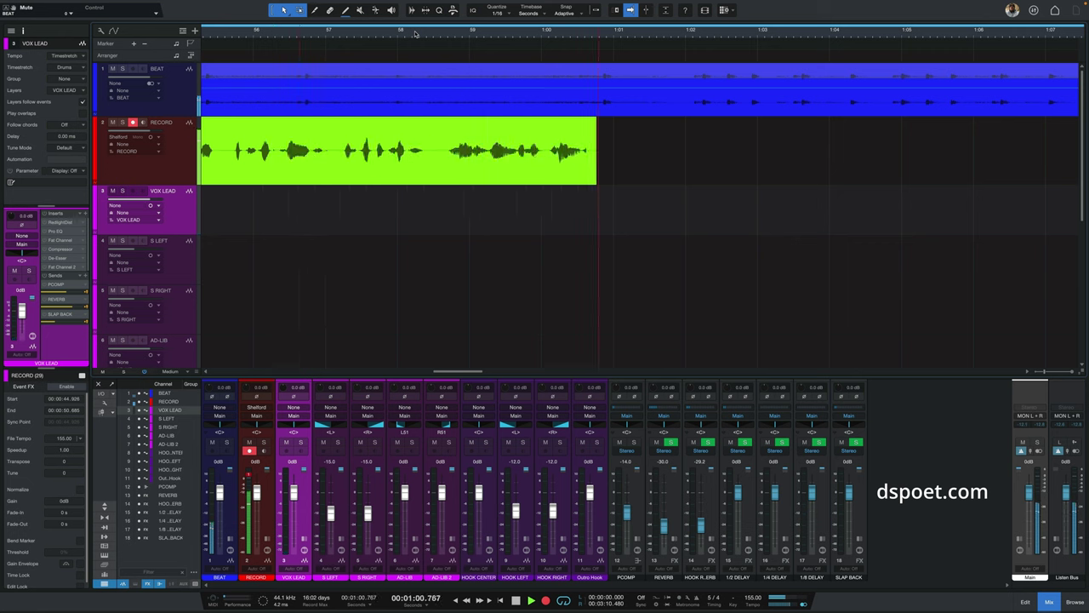
key("space")
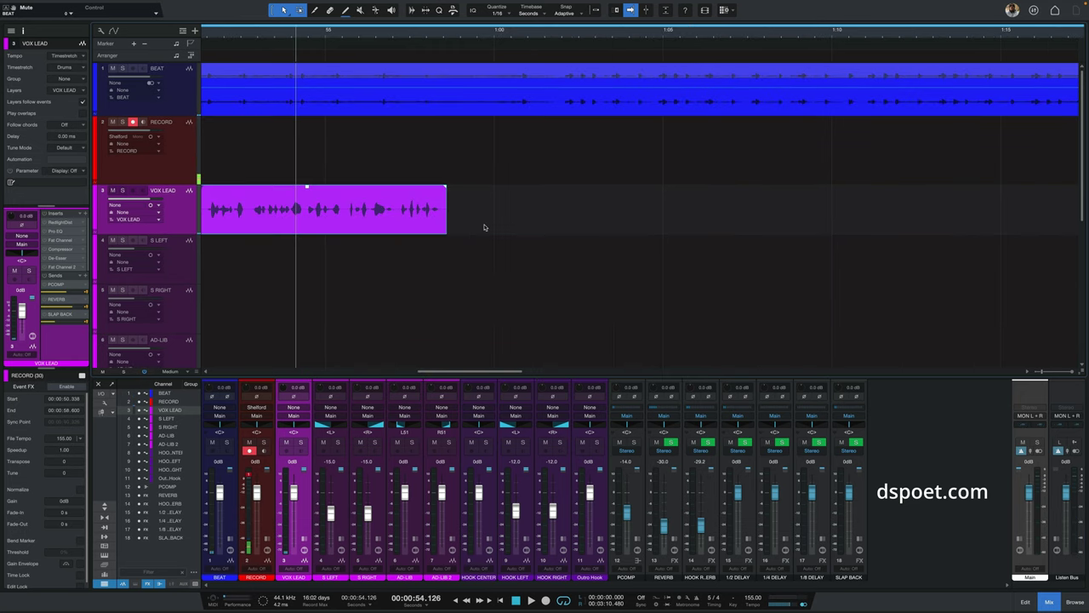
key("KP_Multiply")
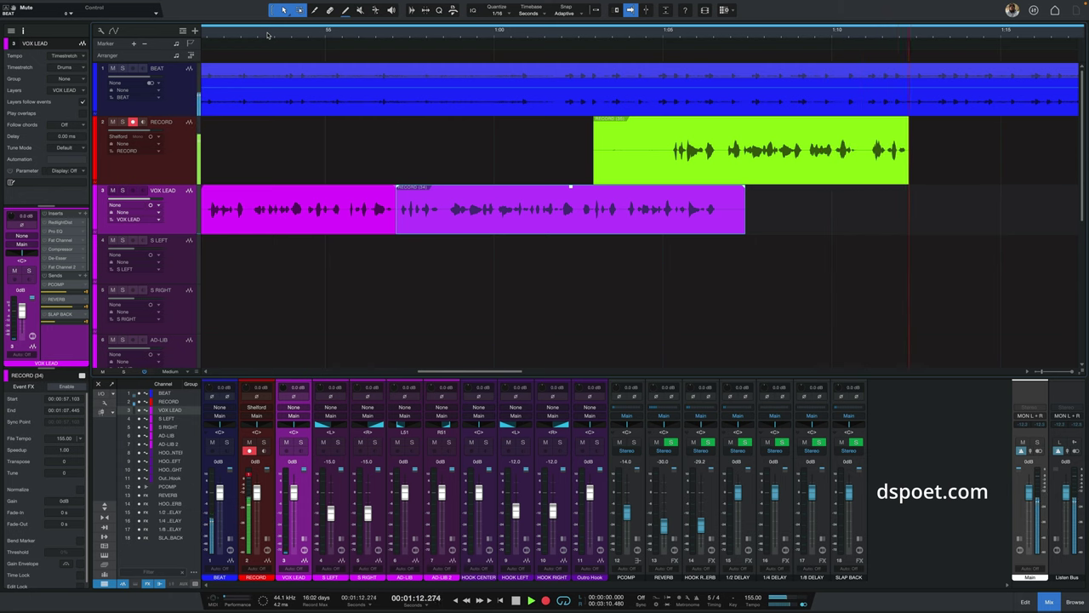
key("space")
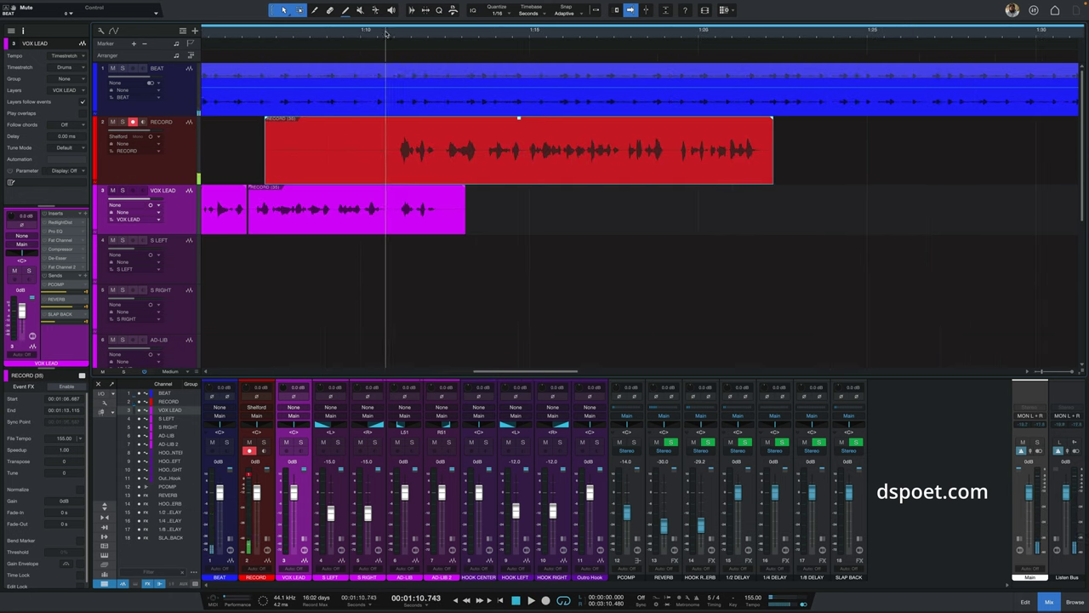
Step: Delete the opening part of the newest take on the RECORD track, from about 1:05.8 to 1:12.4
left_click_drag(478, 133, 225, 141)
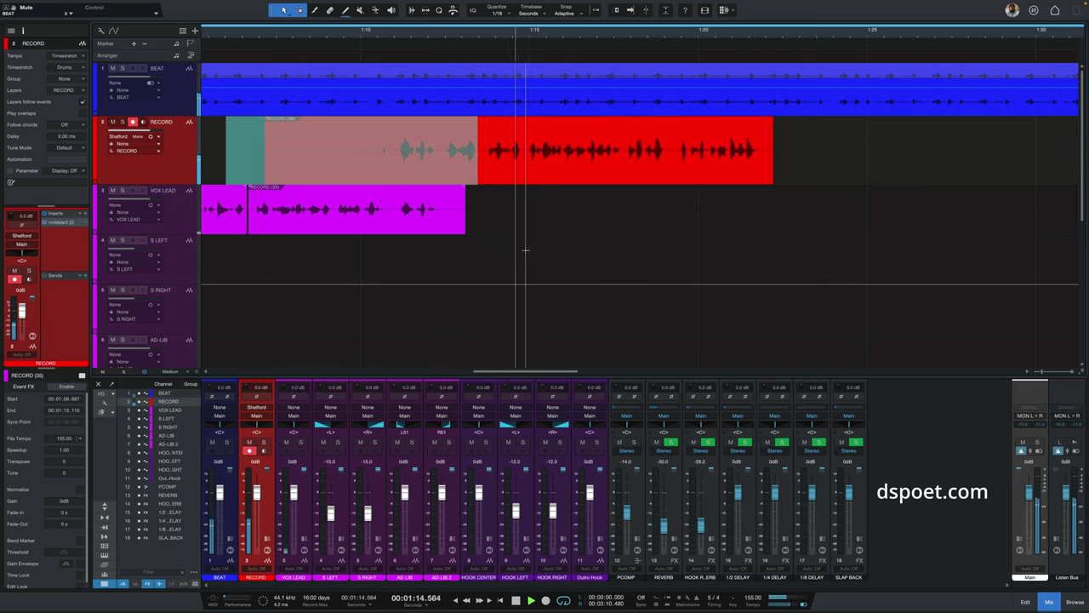
left_click_drag(443, 143, 213, 143)
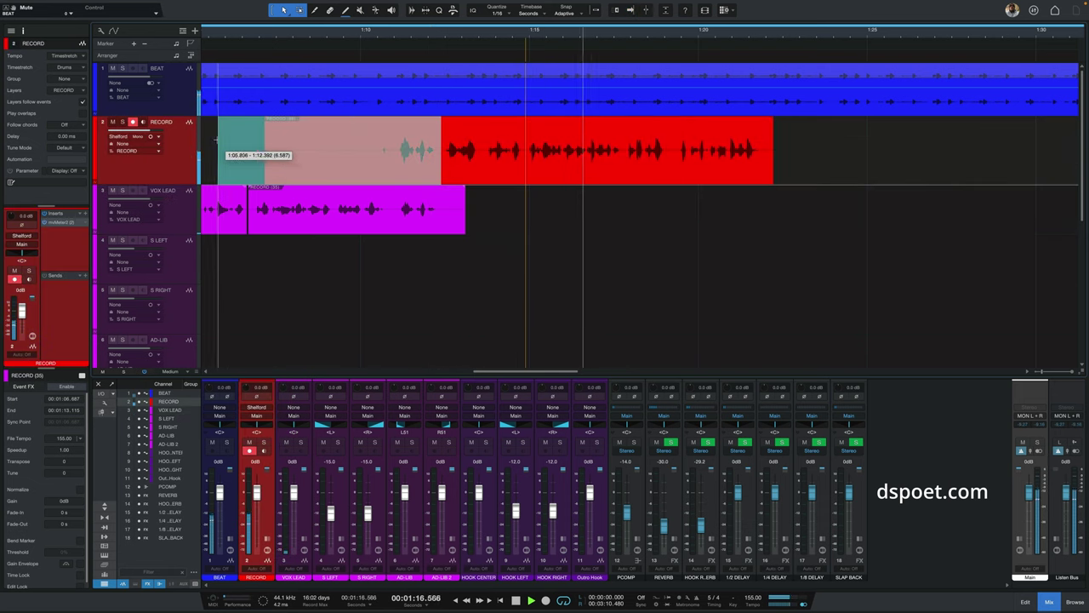
key("Delete")
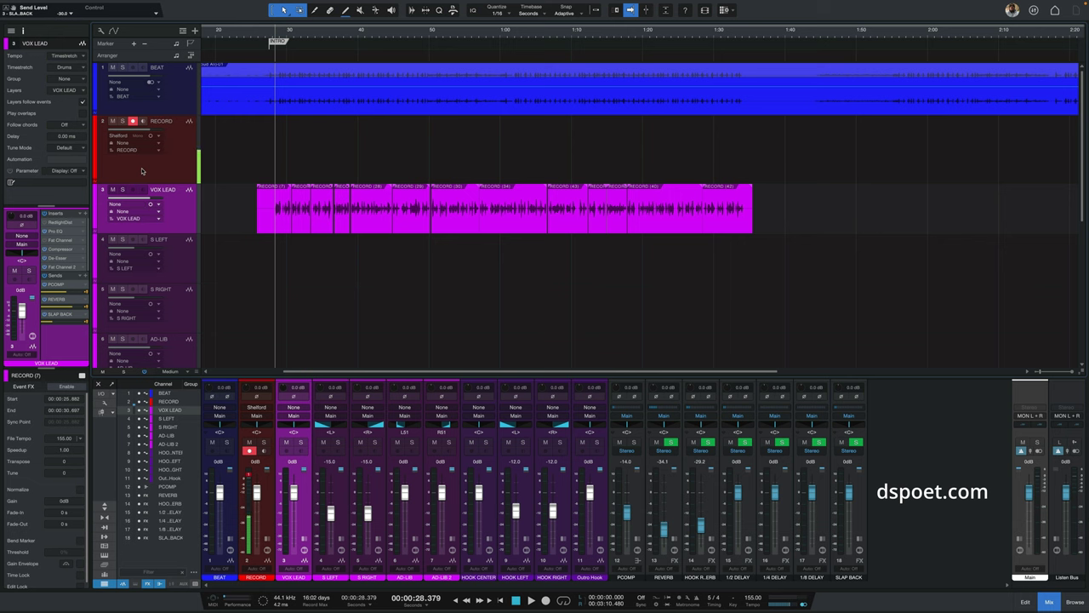
Step: Play the comped VOX LEAD with the beat from about 0:28 to 1:35 to check the vocal effects and fader levels
key("space")
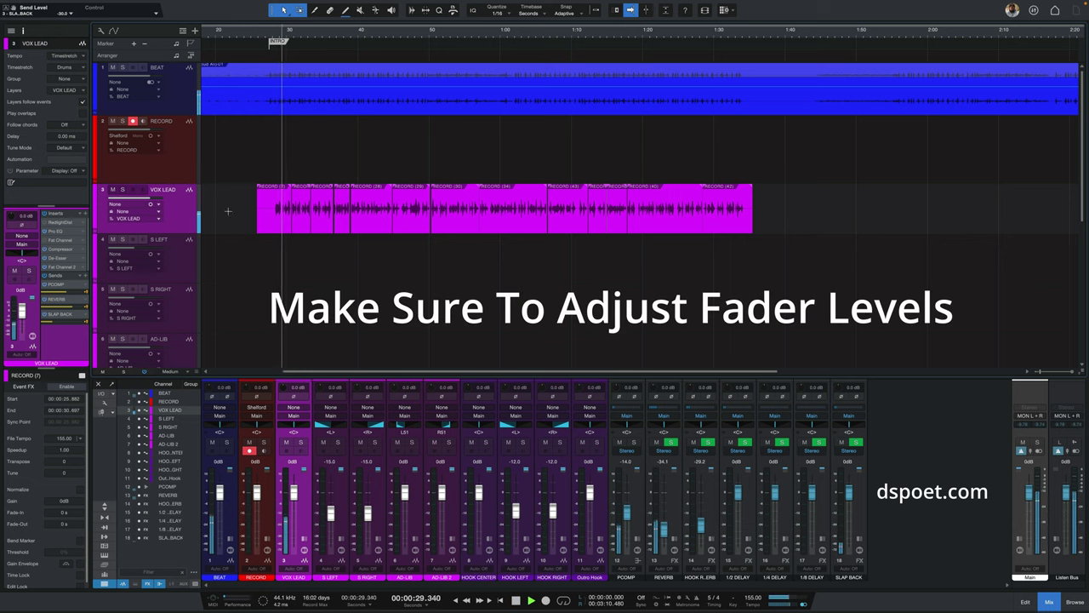
scroll(247, 49, "up", 4)
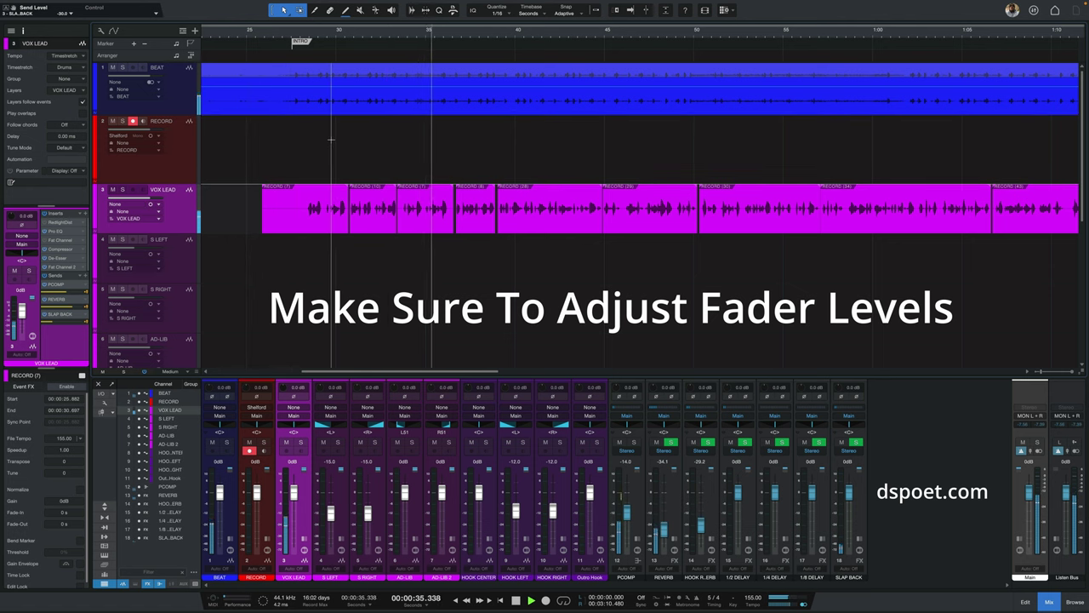
scroll(331, 141, "right", 2)
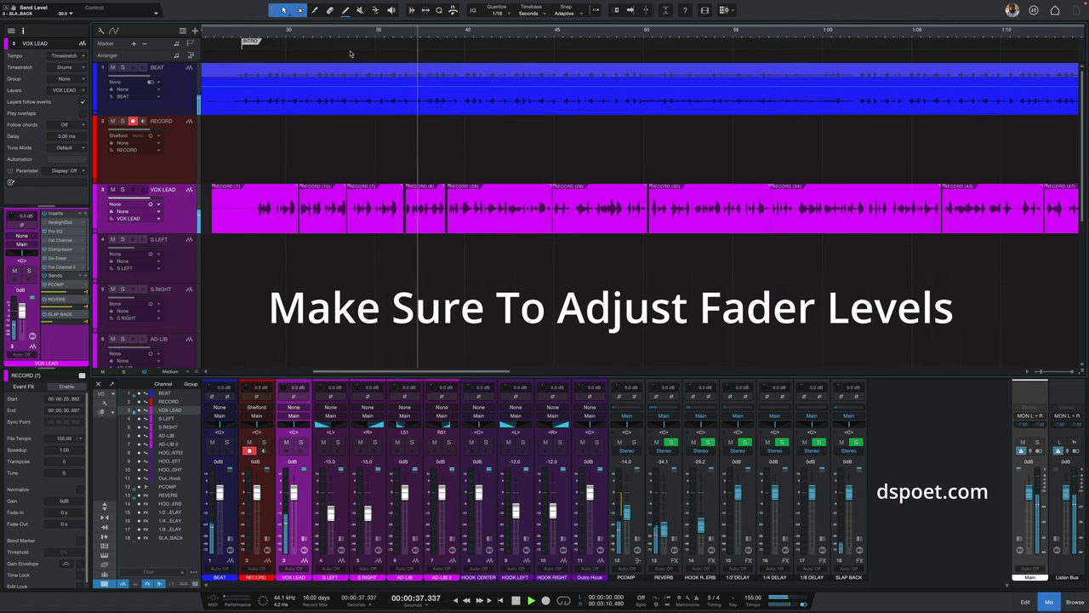
scroll(357, 35, "down", 2)
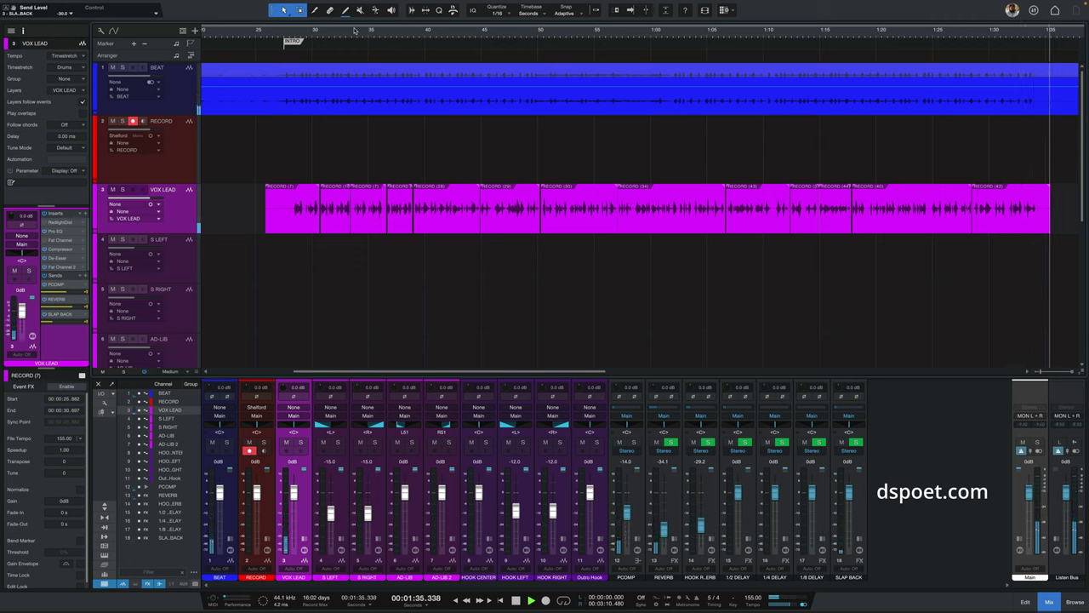
key("f")
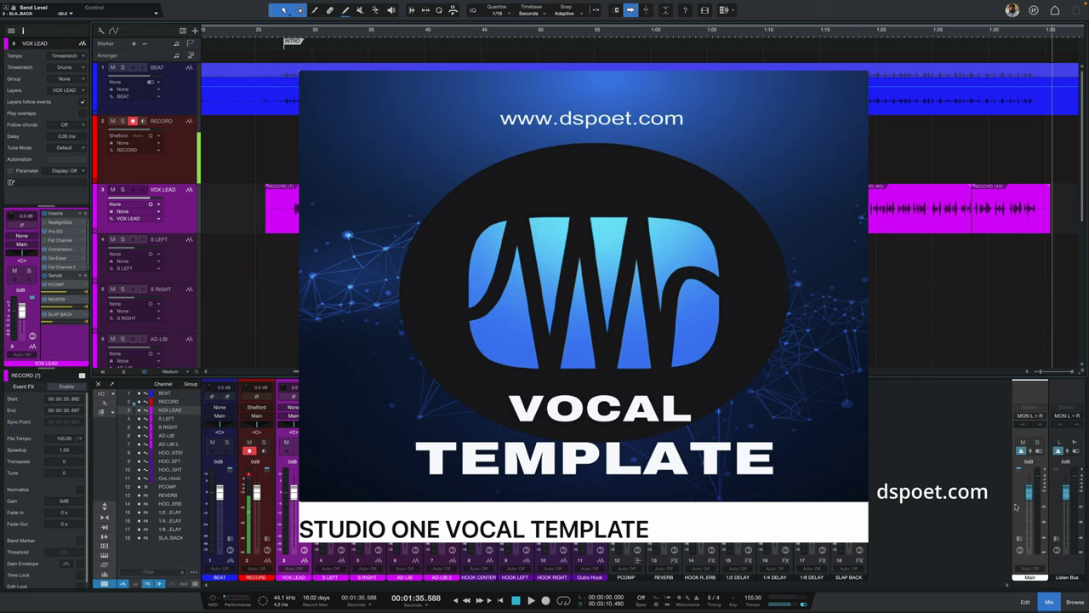
Step: Expand the Main channel in the mixer to show its insert effects
left_click(1019, 540)
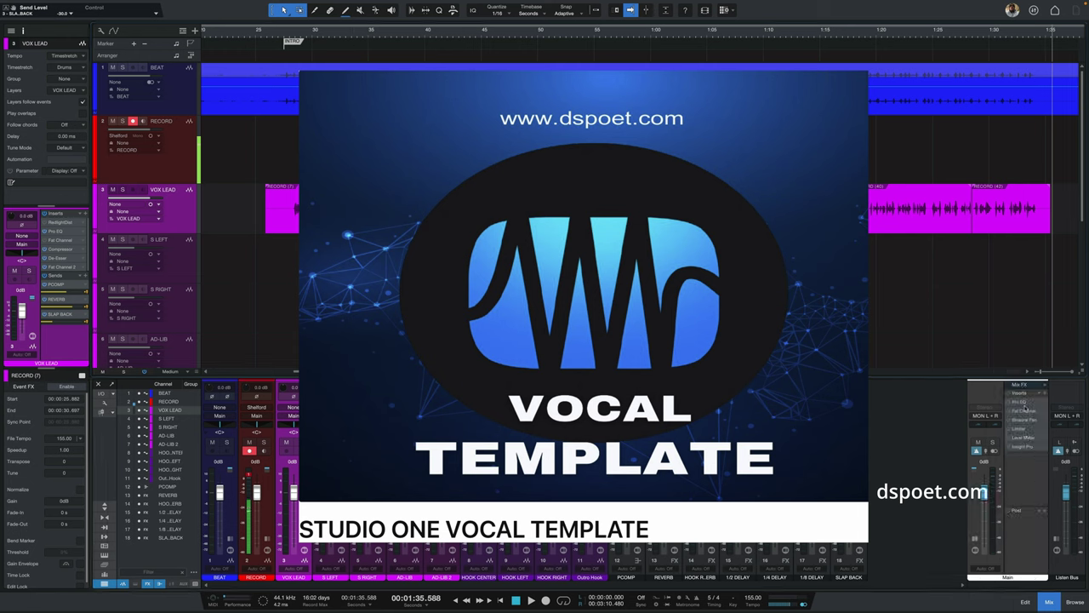